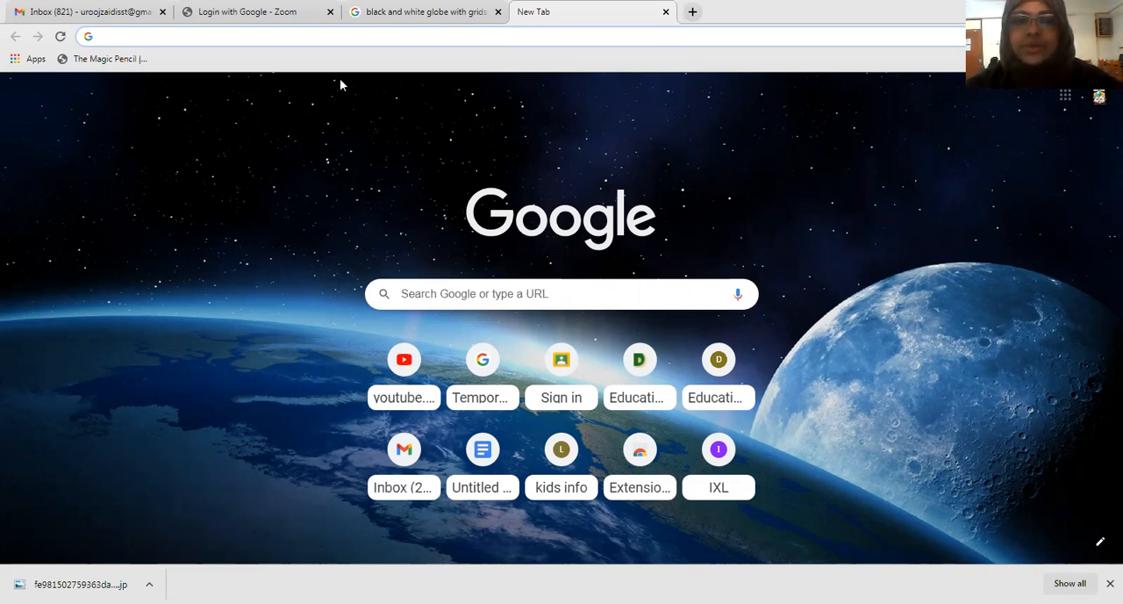
Step: Open Jamboard from the Google apps list in the Gmail inbox
click(111, 8)
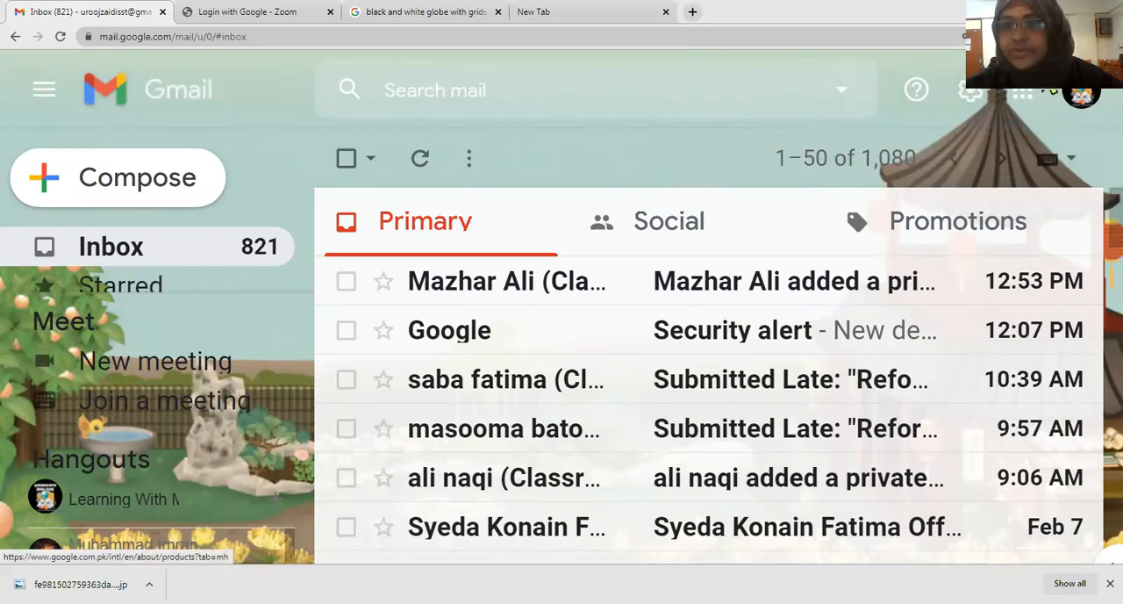
click(1035, 102)
drag(1104, 267, 1104, 430)
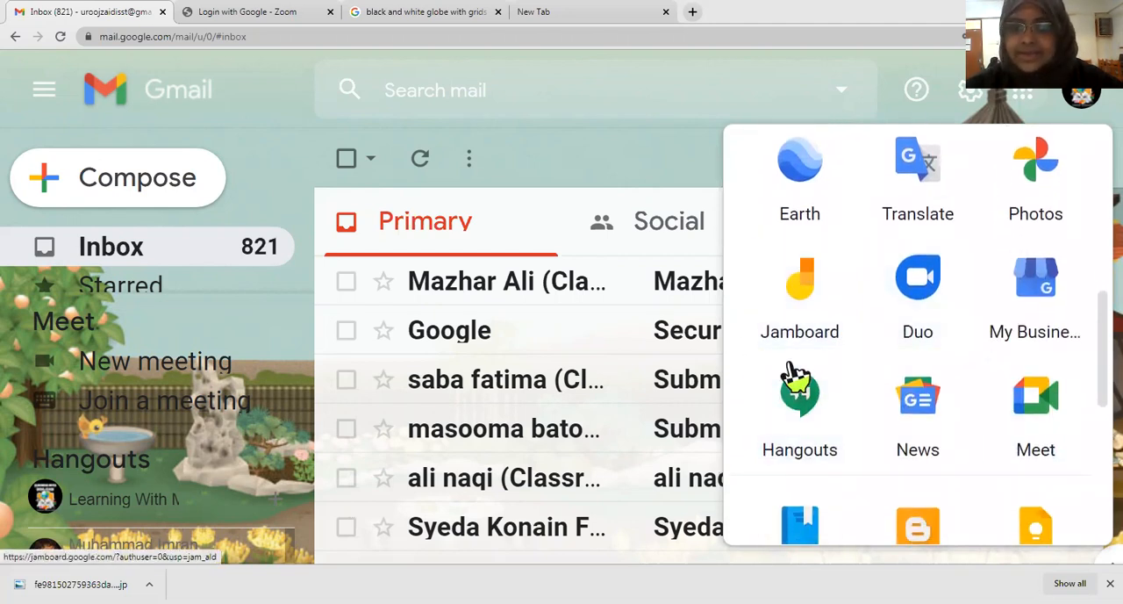
click(816, 303)
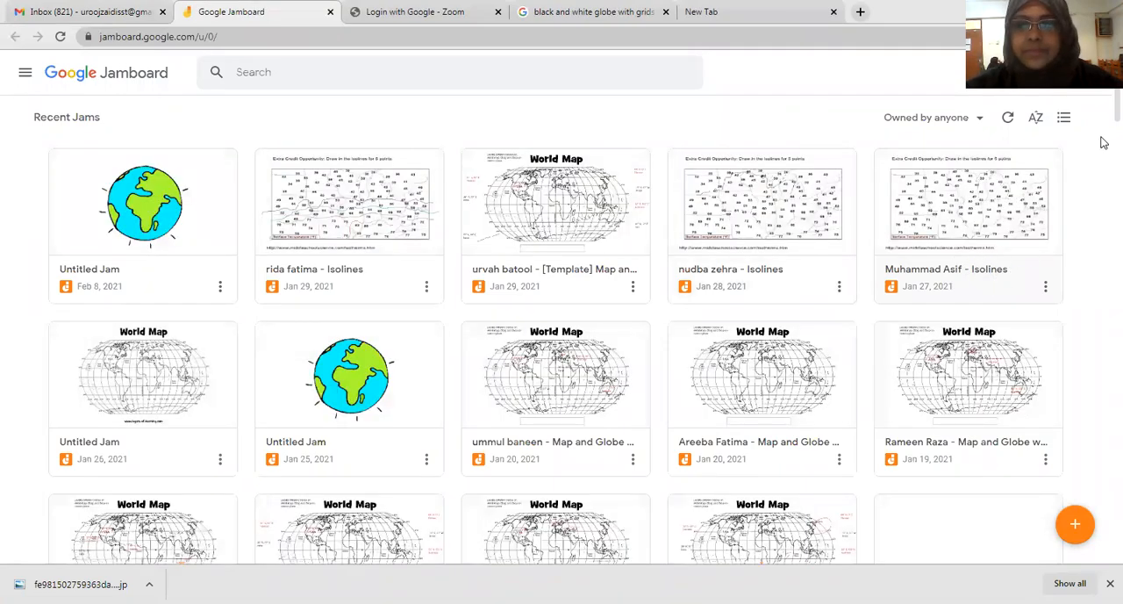
Step: Browse the recent jams and create a new blank jam
scroll(1104, 142, down, 12)
scroll(1104, 296, down, 8)
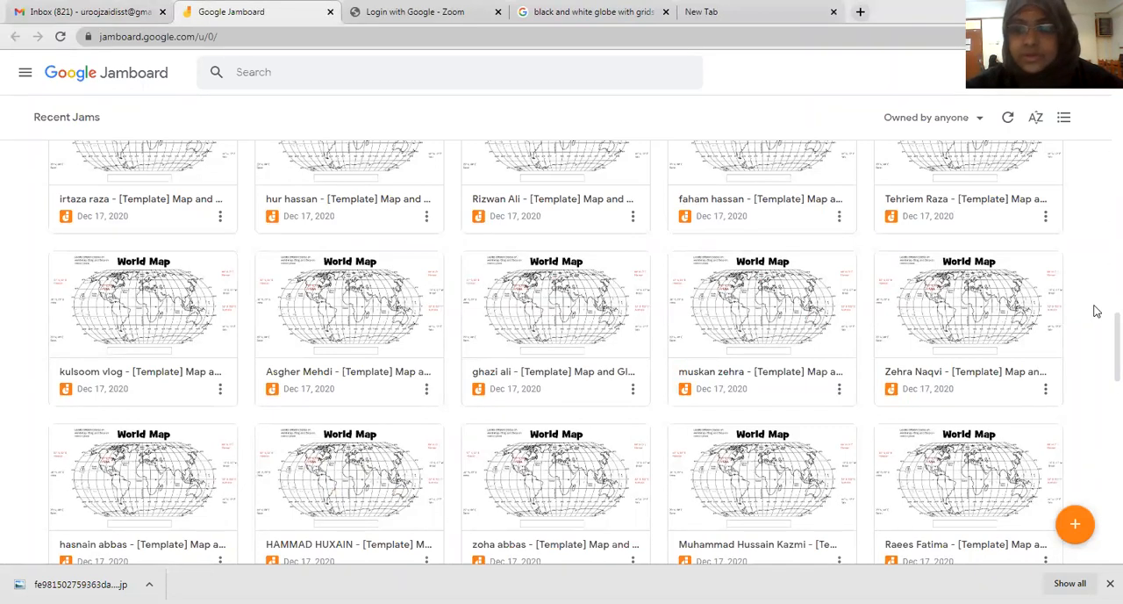
drag(1104, 348, 1107, 80)
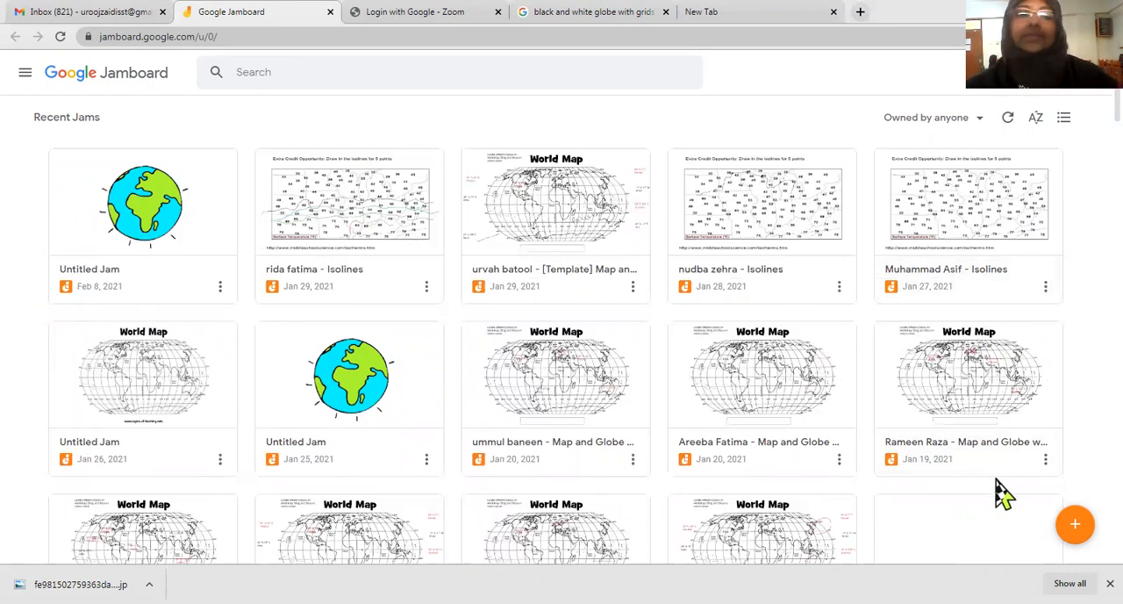
click(1076, 529)
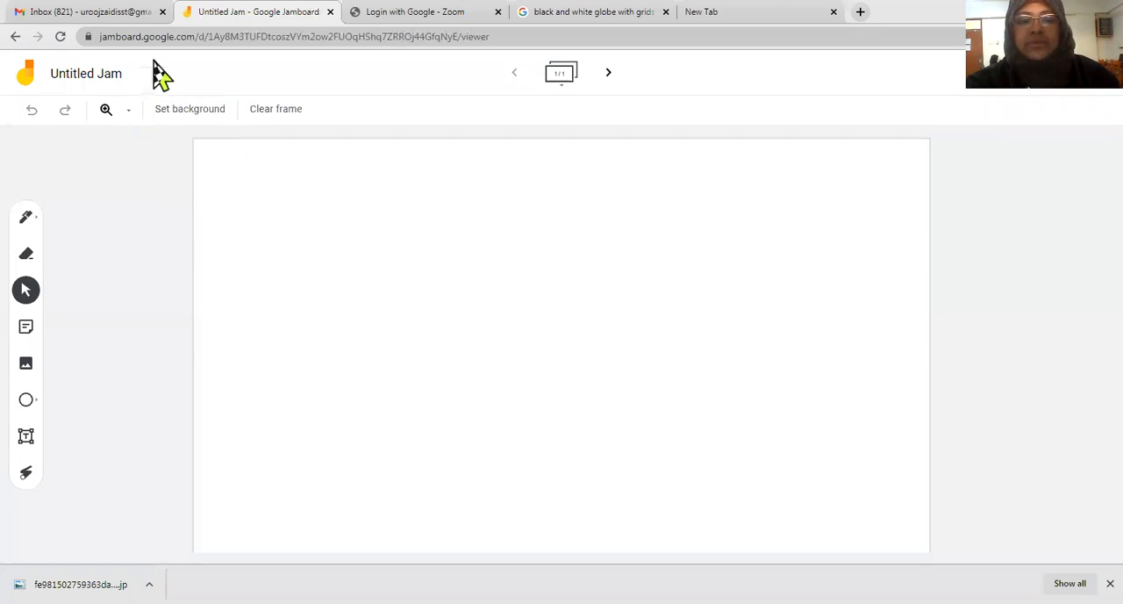
click(195, 115)
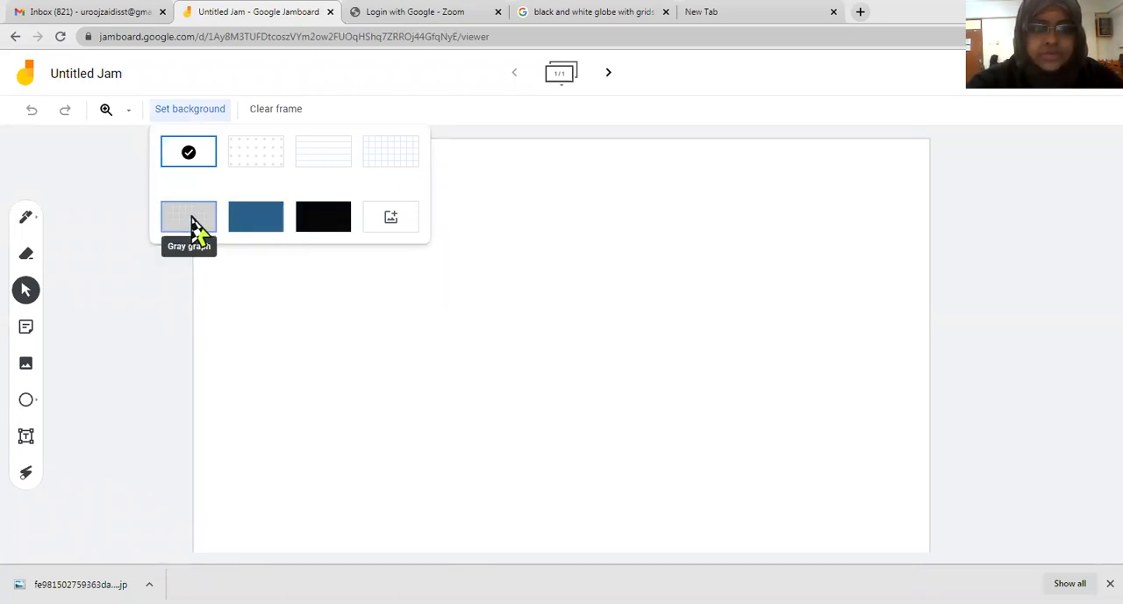
click(390, 219)
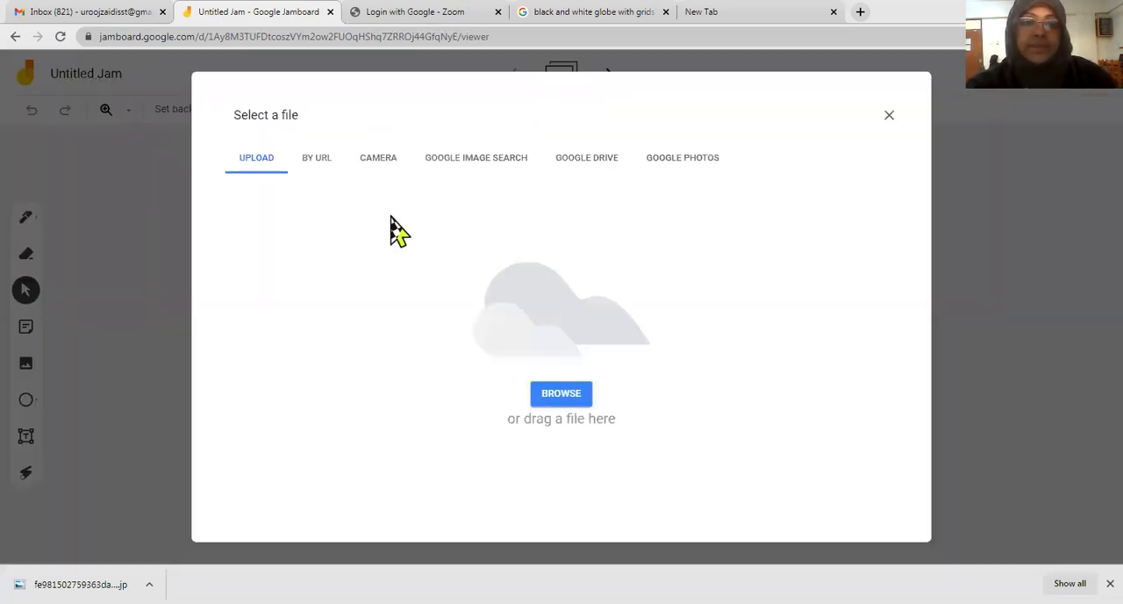
click(889, 117)
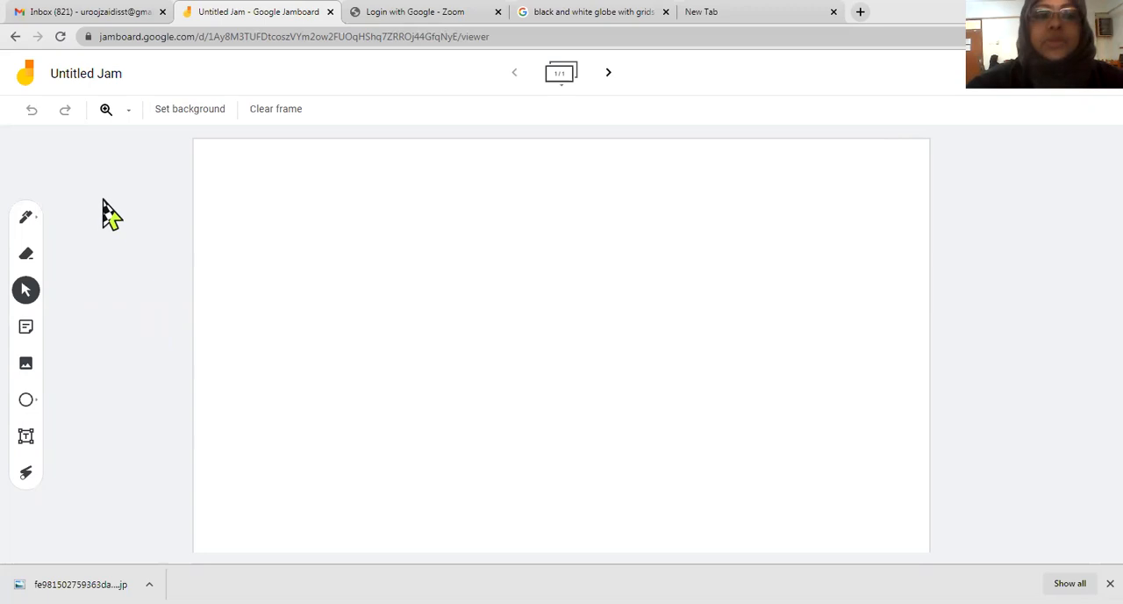
Step: Draw a black freehand scribble of loops across the upper part of the frame with the Highlighter
click(26, 218)
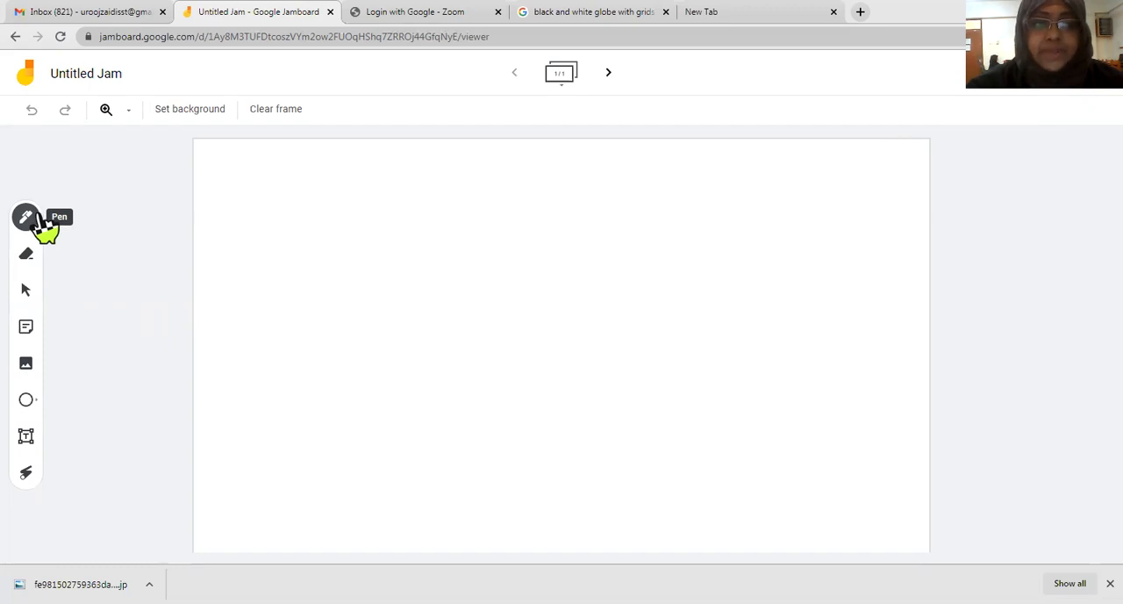
click(37, 221)
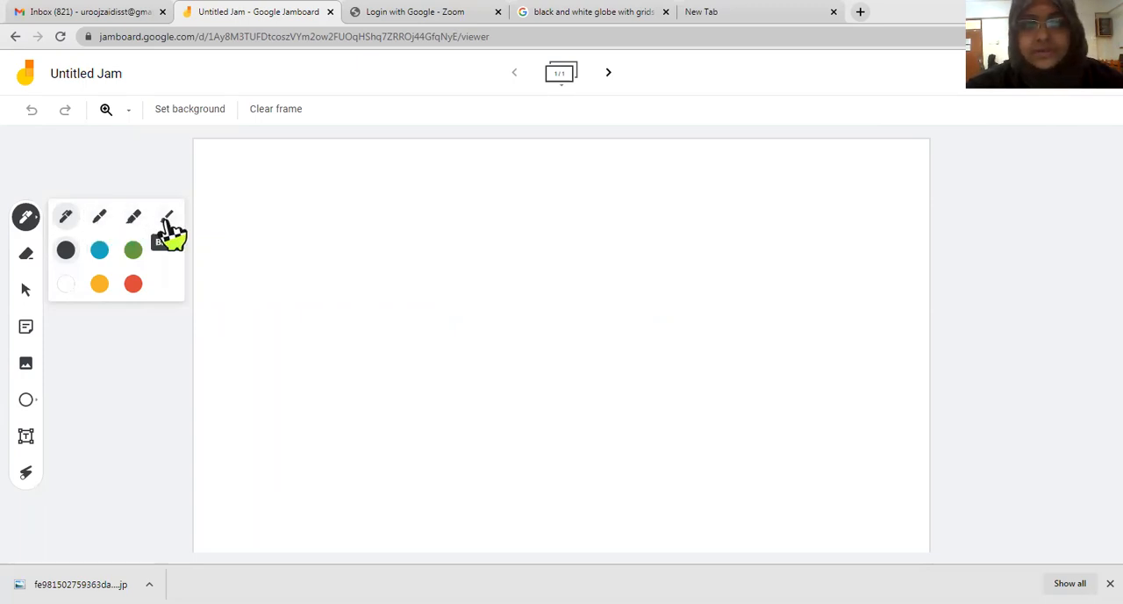
click(134, 219)
mouse_move(324, 226)
mouse_down()
mouse_move(480, 286)
mouse_move(526, 332)
mouse_move(681, 257)
mouse_up()
drag(635, 318, 713, 232)
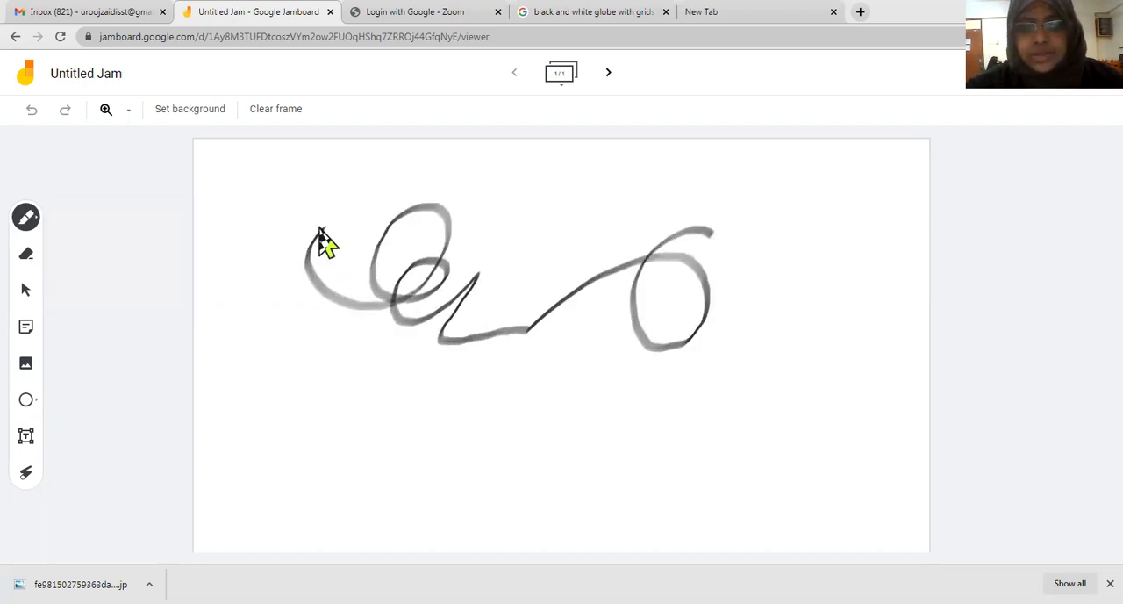
Step: Erase parts of the scribble, then undo both the erasing and the drawing and try the Eraser on the empty frame
click(33, 257)
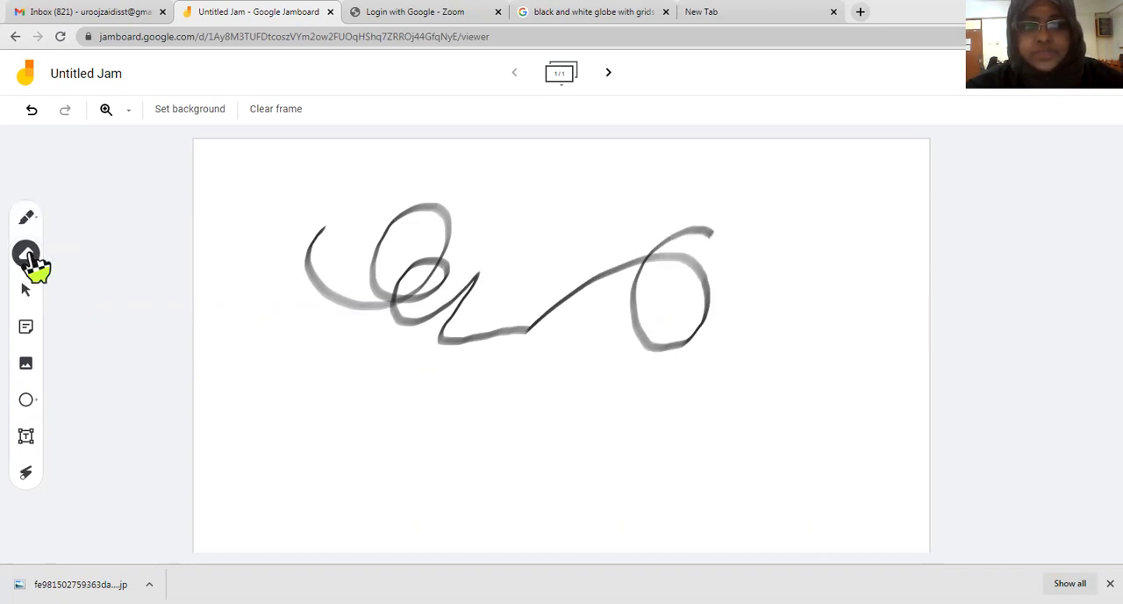
mouse_move(291, 253)
mouse_down()
mouse_move(348, 269)
mouse_move(475, 251)
mouse_move(480, 293)
mouse_up()
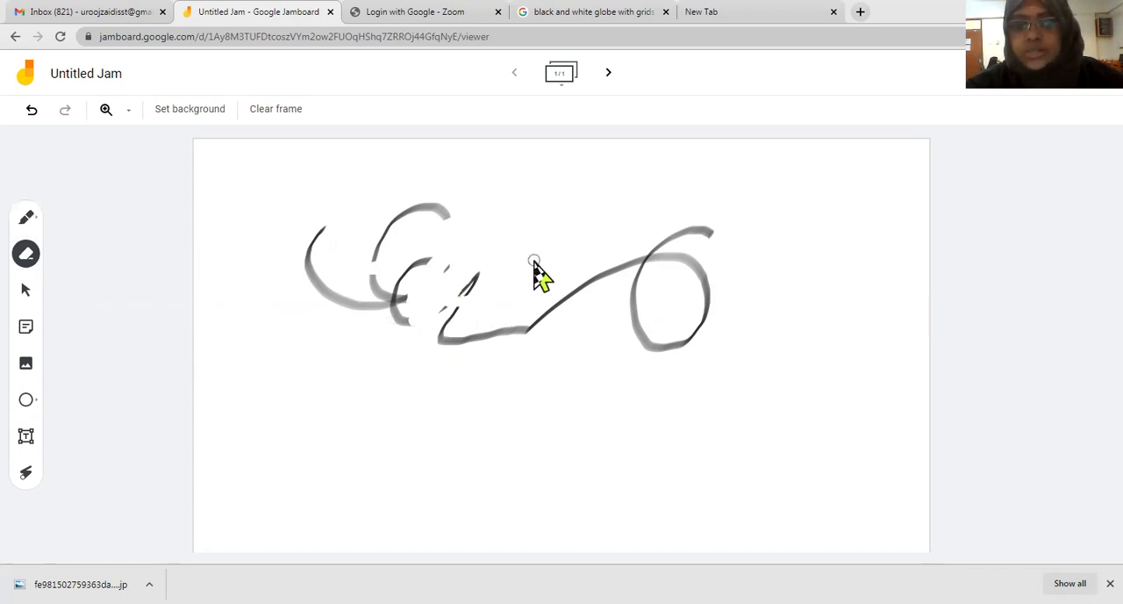
click(32, 110)
click(32, 110)
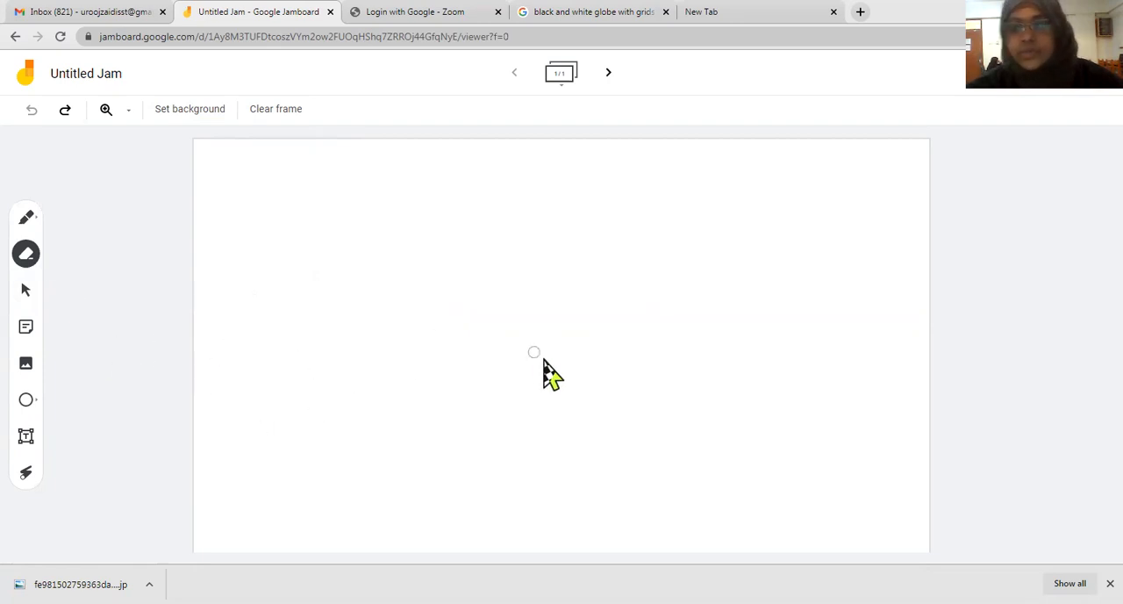
mouse_move(544, 359)
mouse_down()
mouse_move(328, 323)
mouse_move(193, 361)
mouse_up()
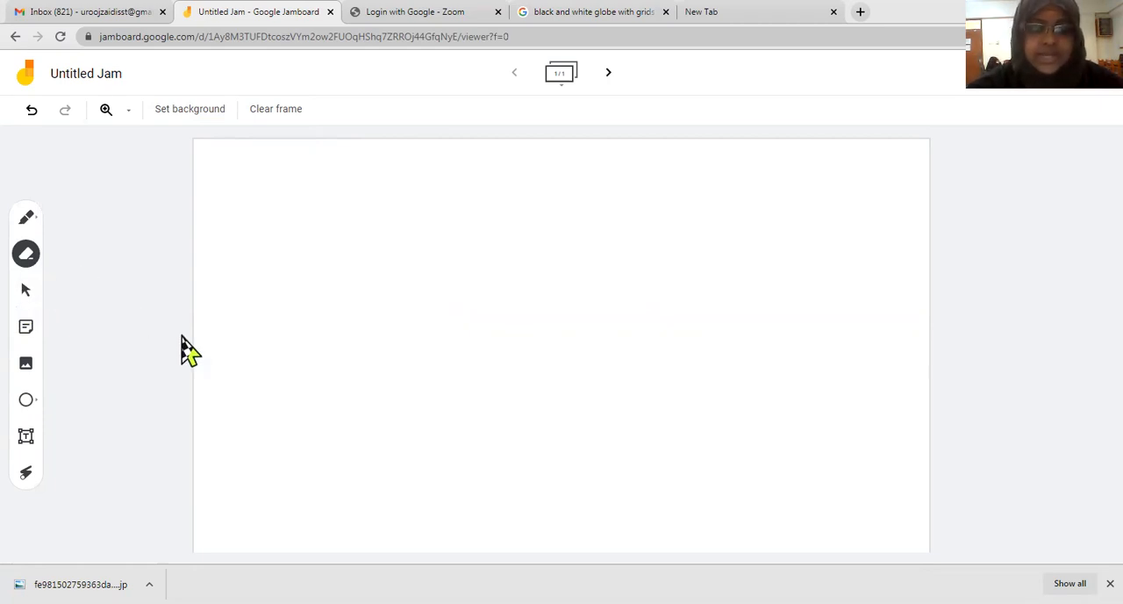
click(25, 328)
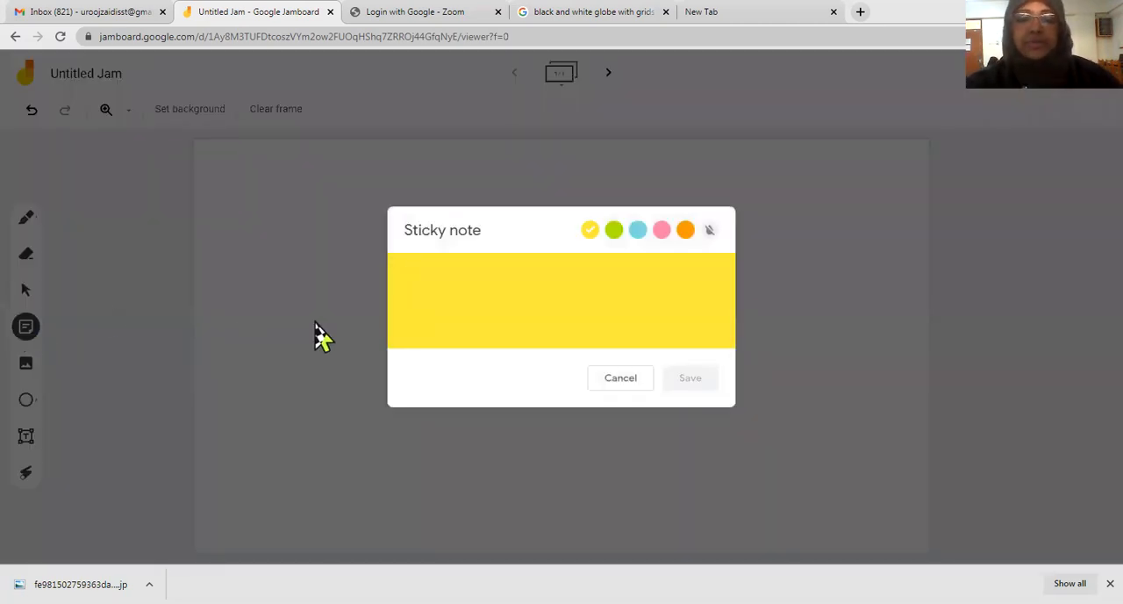
click(686, 232)
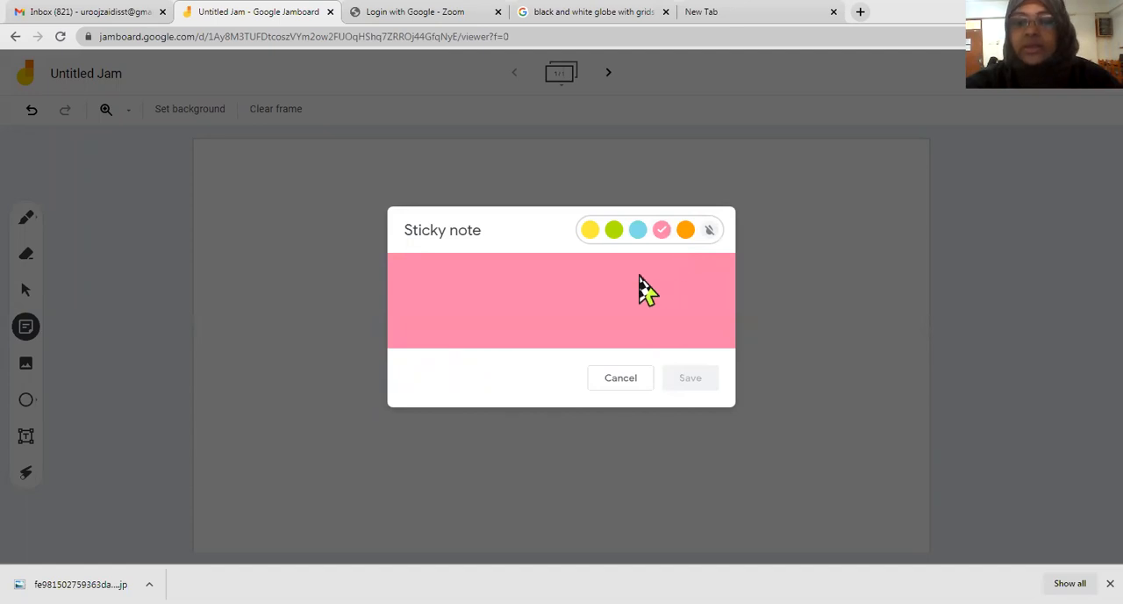
click(625, 380)
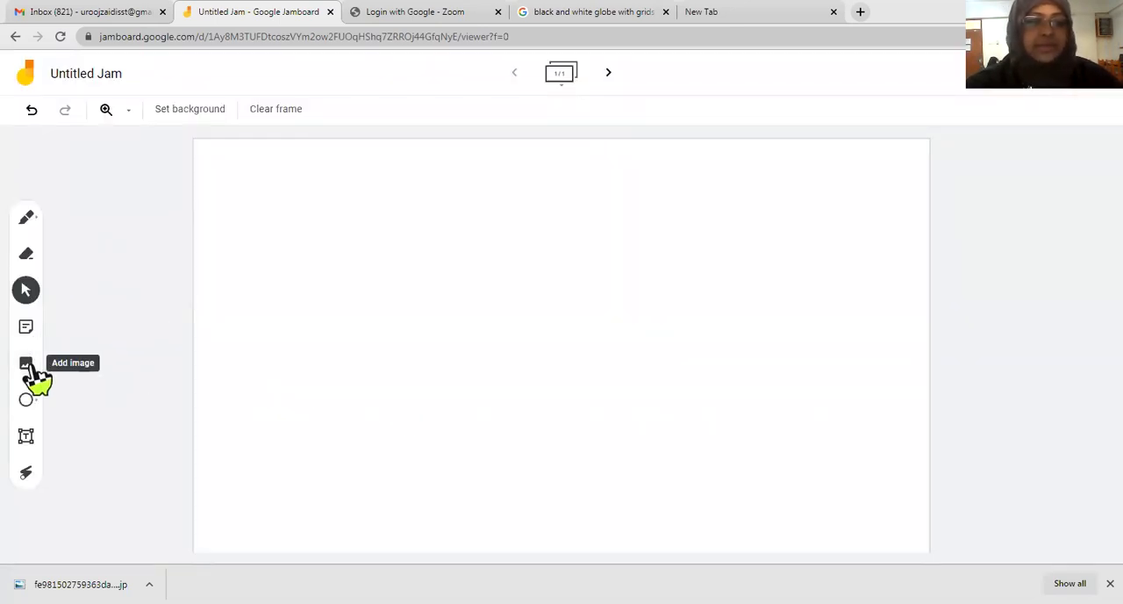
click(28, 367)
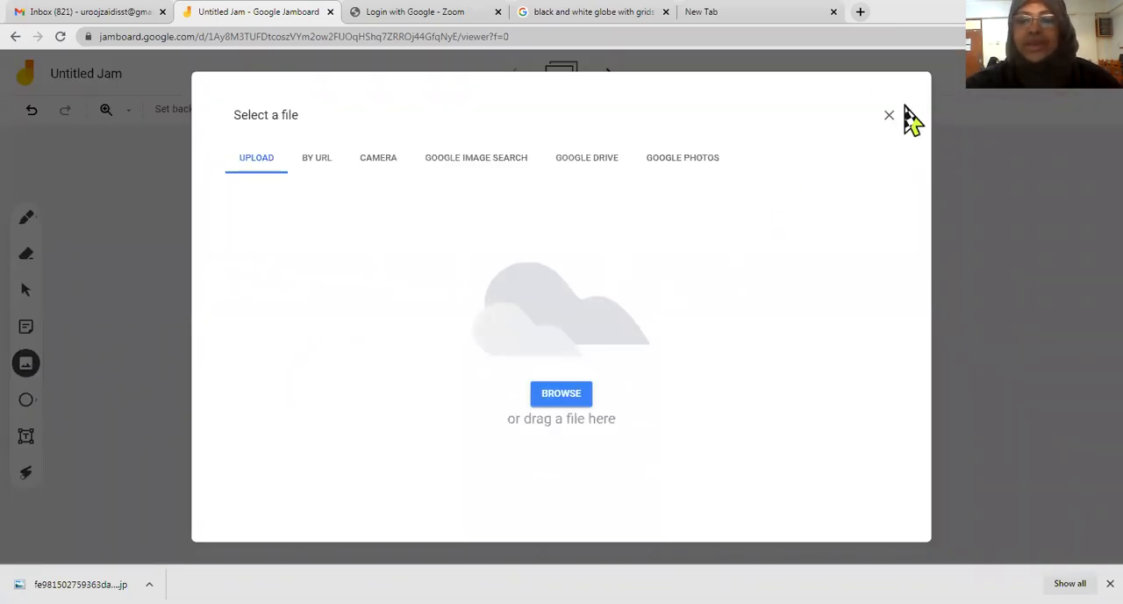
click(889, 115)
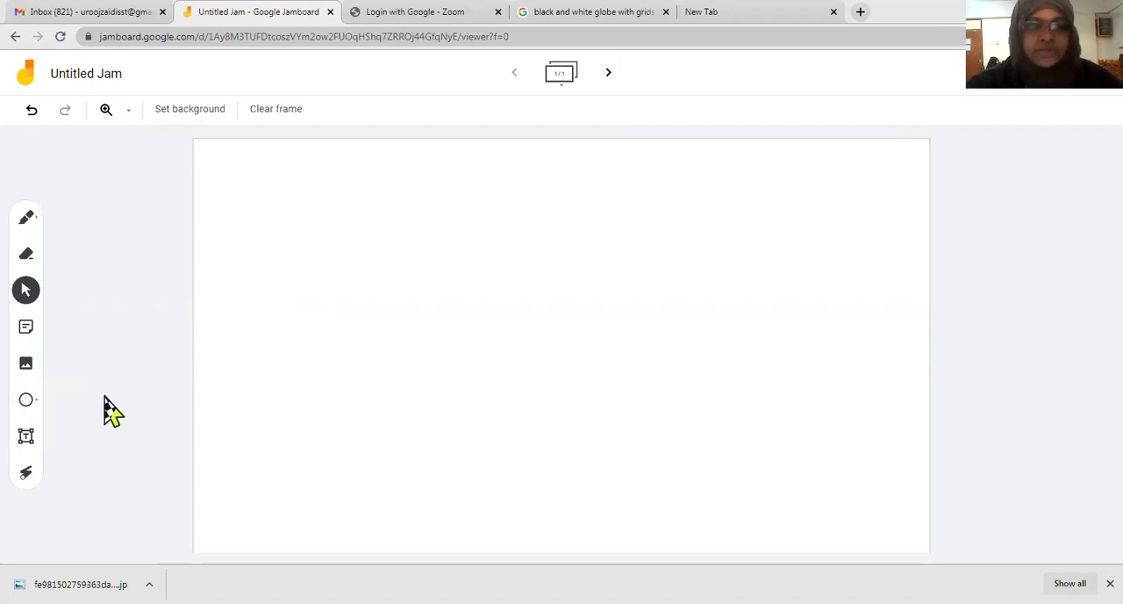
Step: Draw a wide ellipse with the Circle shape in the lower-left part of the frame
click(25, 401)
mouse_move(248, 288)
mouse_down()
mouse_move(327, 375)
mouse_move(415, 394)
mouse_move(629, 503)
mouse_up()
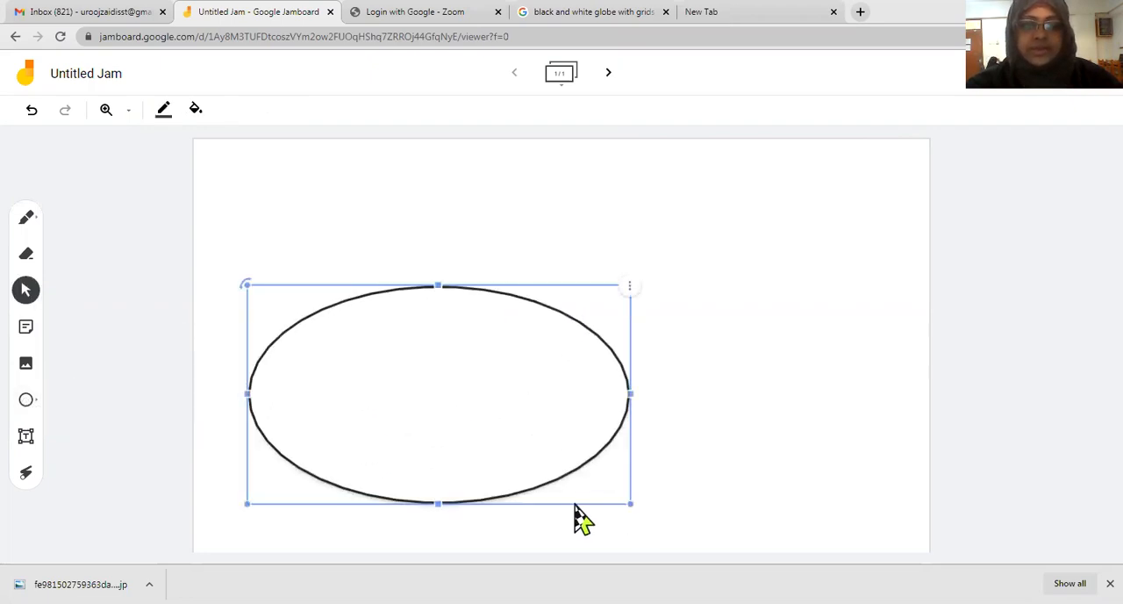
click(150, 294)
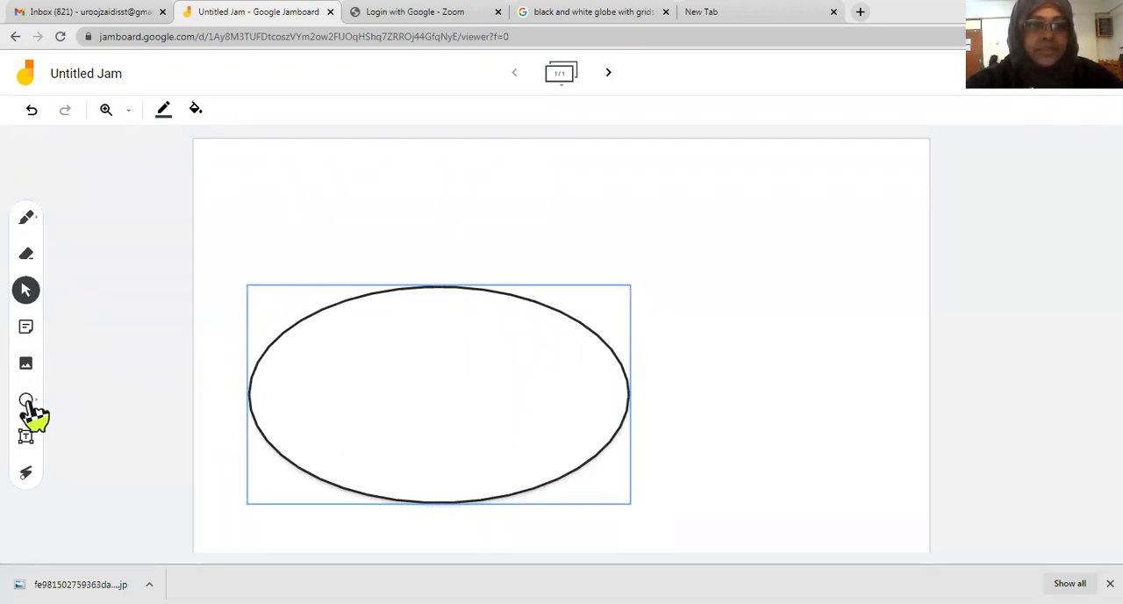
click(26, 440)
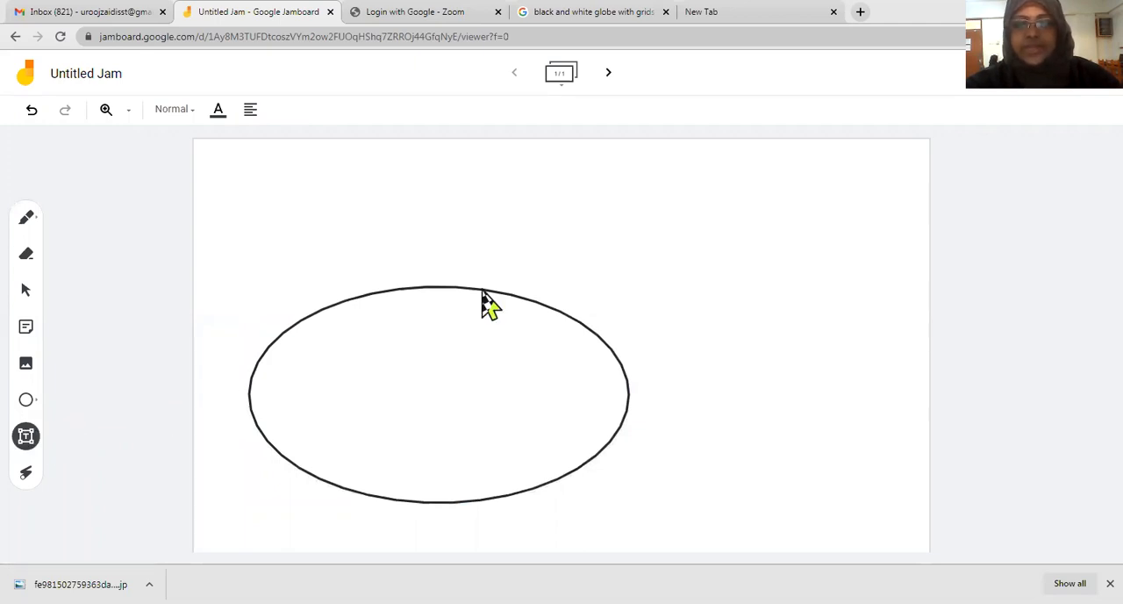
click(562, 190)
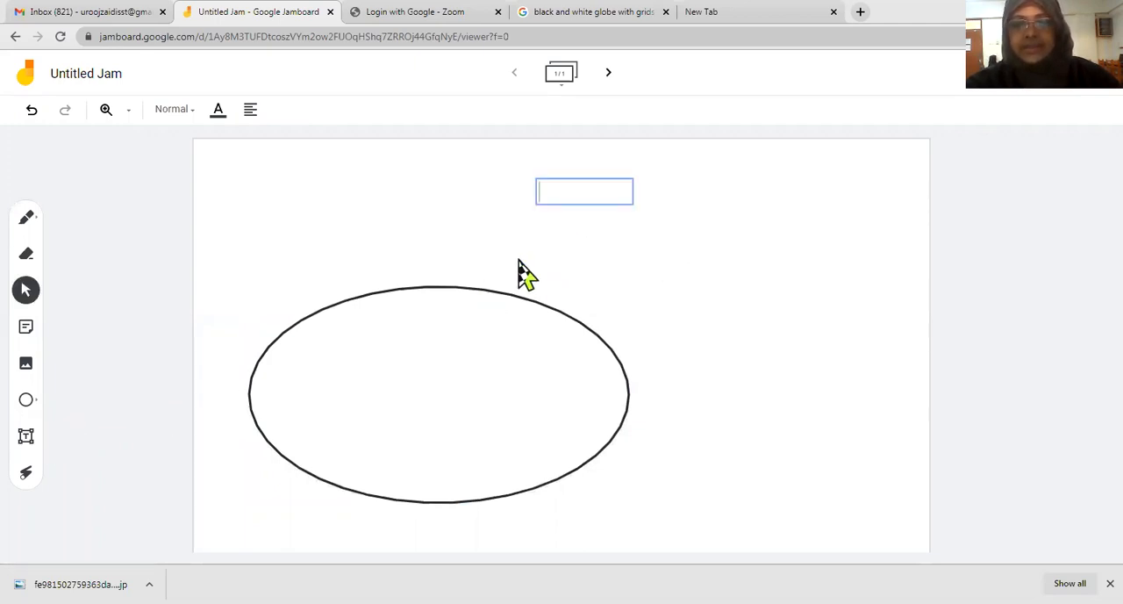
click(687, 244)
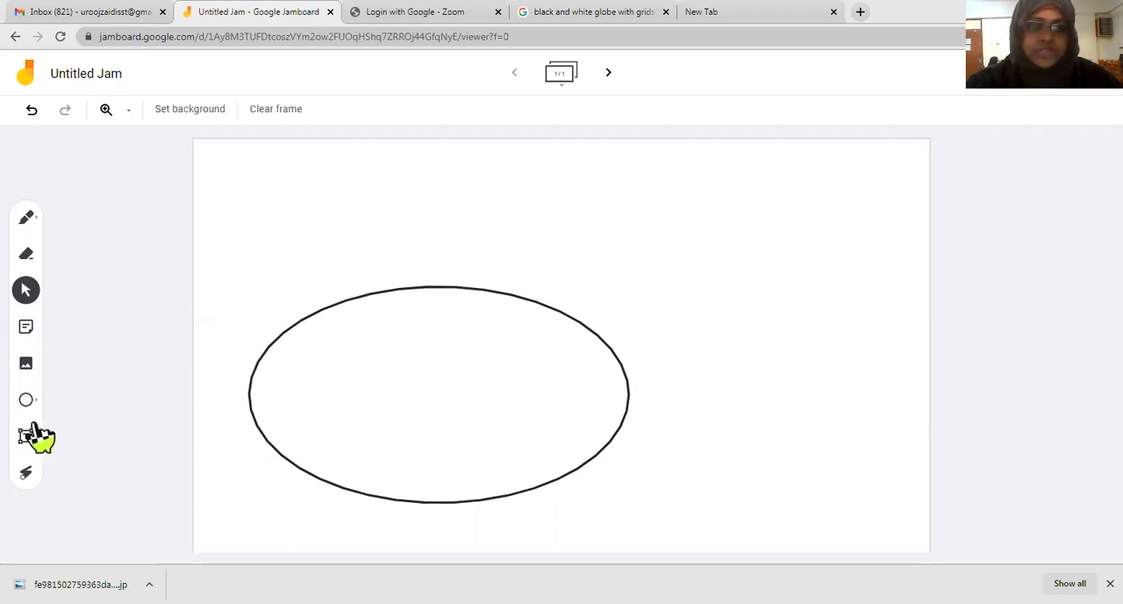
Step: Add a text box above the ellipse containing the sample text "tfgutcasaajksnklcgfchcassjknz,asn,jsa,kjv"
click(31, 440)
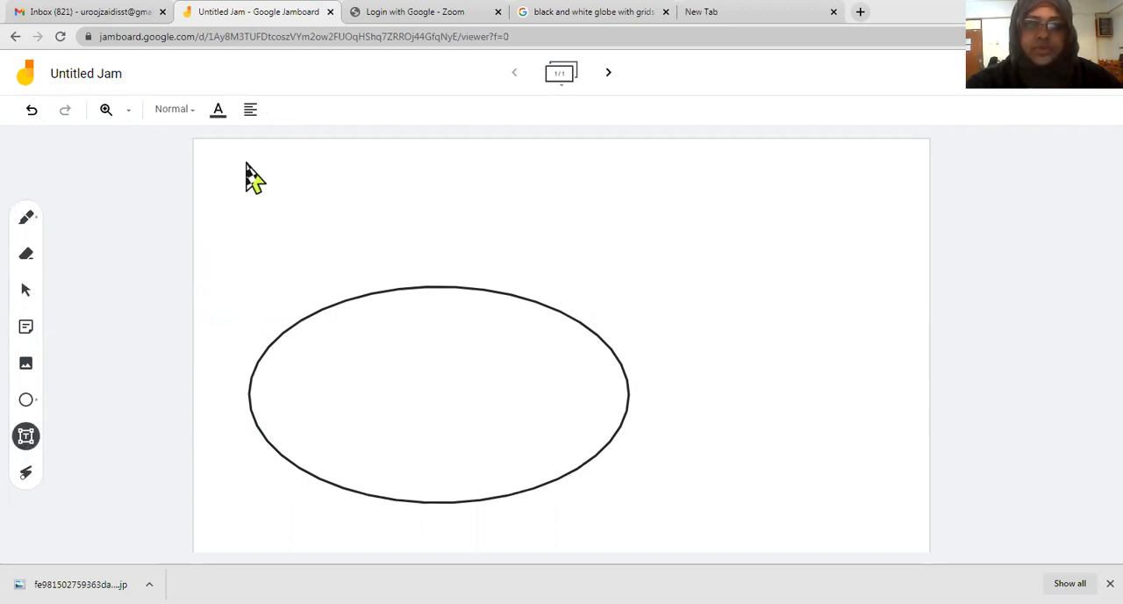
click(366, 192)
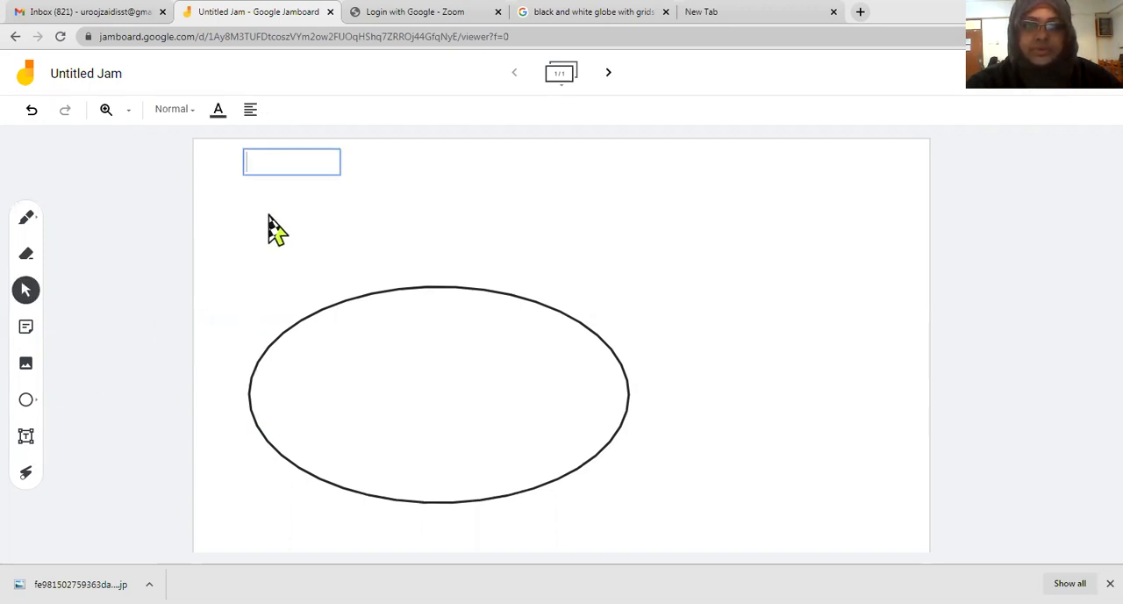
text(tfgutcasaajksnkl)
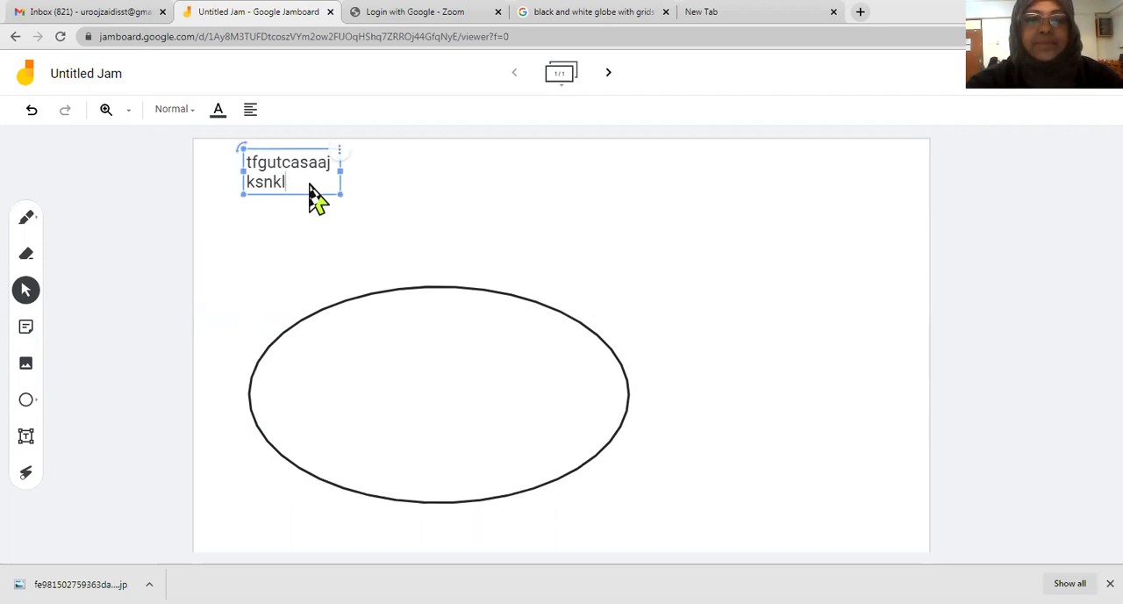
text(cgfchcassjknz,)
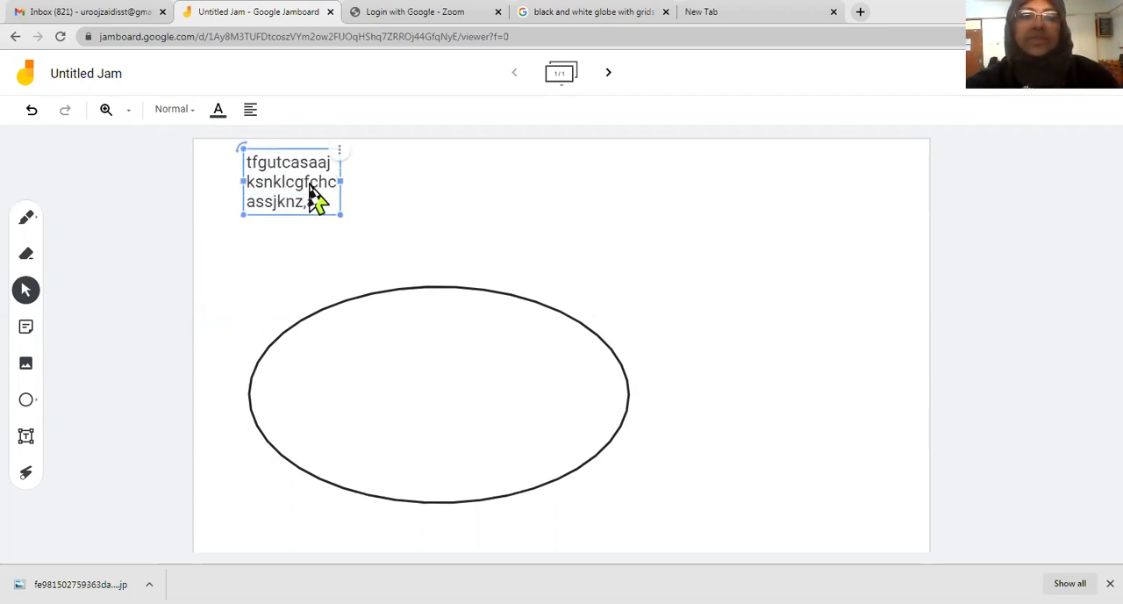
text(mn,jsa,kjv)
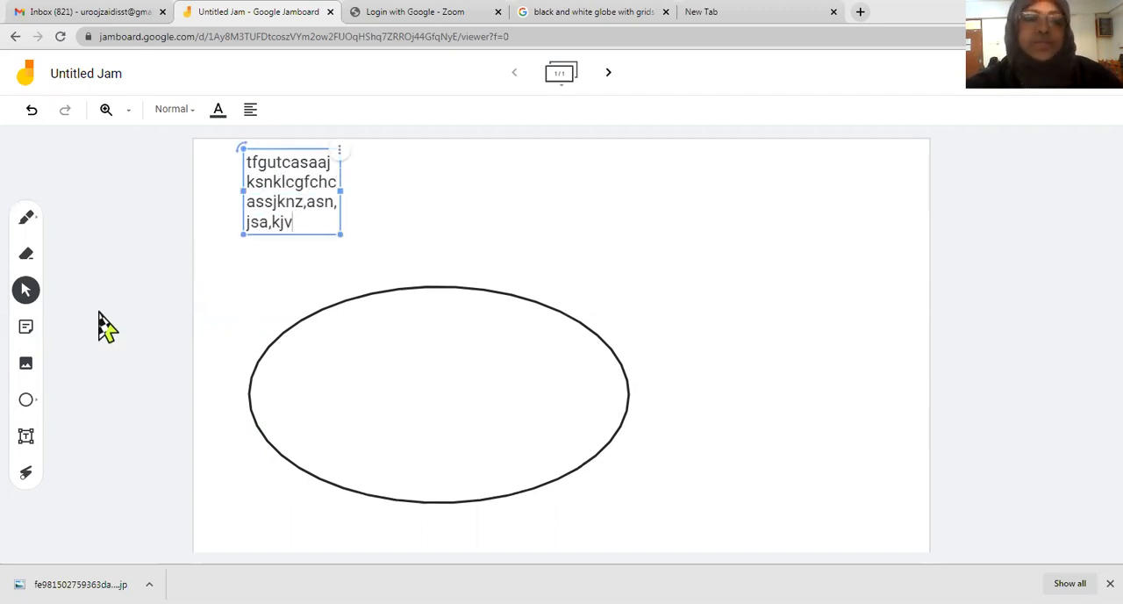
Step: Trace temporary freehand strokes over the ellipse and the sample text with the Laser tool
click(26, 474)
mouse_move(353, 321)
mouse_down()
mouse_move(343, 420)
mouse_move(589, 261)
mouse_move(622, 356)
mouse_move(566, 364)
mouse_up()
mouse_move(455, 384)
mouse_down()
mouse_move(434, 185)
mouse_move(464, 305)
mouse_move(389, 313)
mouse_up()
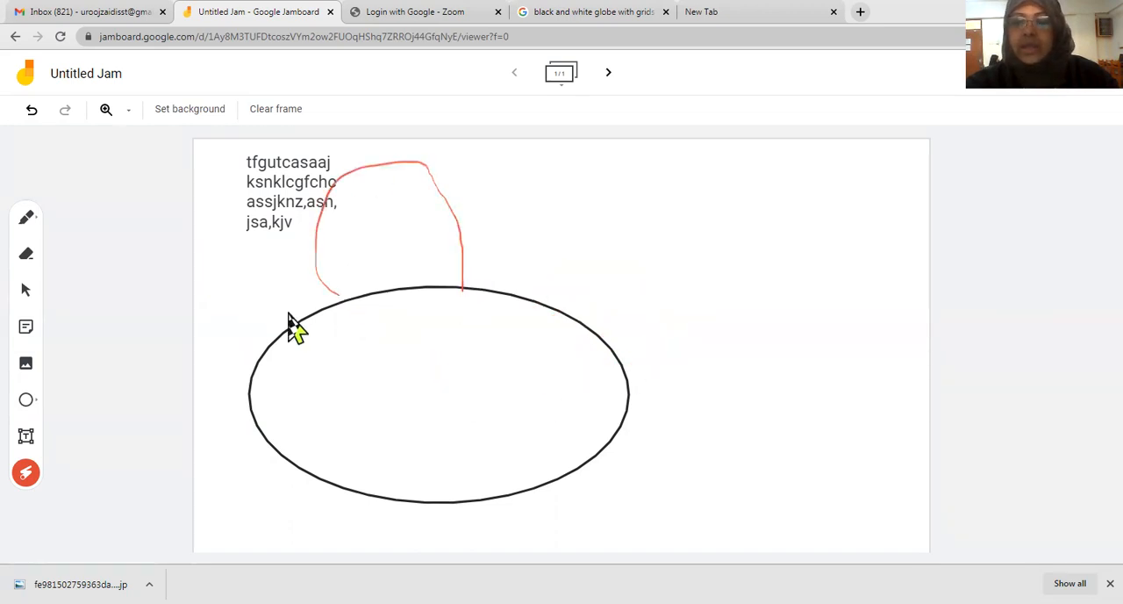
mouse_move(293, 293)
mouse_down()
mouse_move(228, 163)
mouse_move(355, 149)
mouse_up()
mouse_move(383, 248)
mouse_down()
mouse_move(314, 293)
mouse_move(246, 271)
mouse_move(271, 268)
mouse_move(360, 201)
mouse_move(301, 152)
mouse_move(254, 182)
mouse_move(269, 216)
mouse_move(301, 238)
mouse_move(335, 237)
mouse_up()
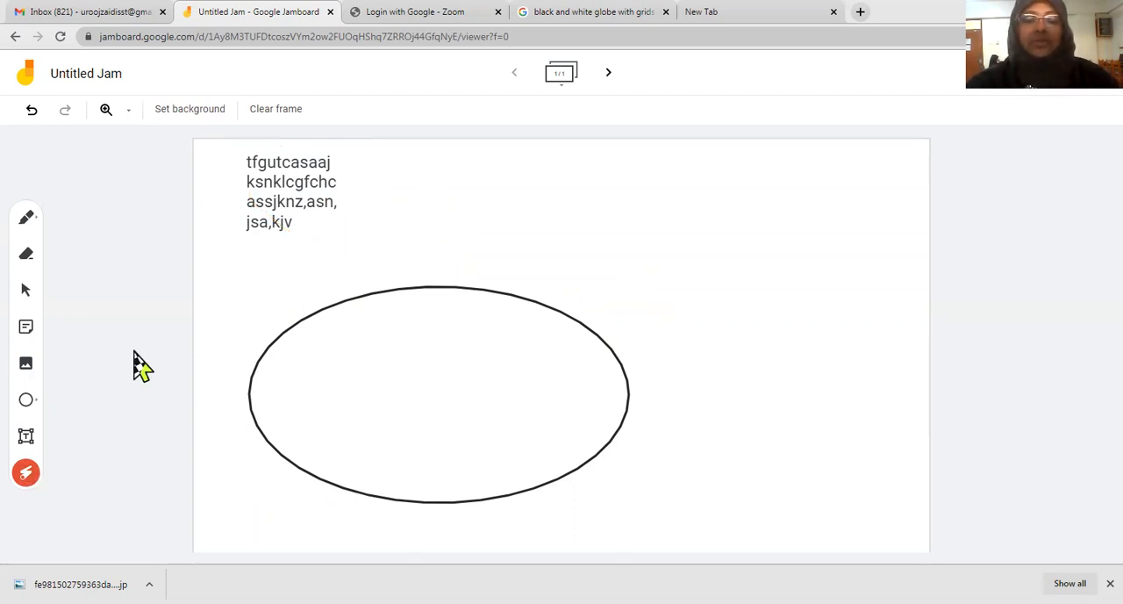
click(277, 114)
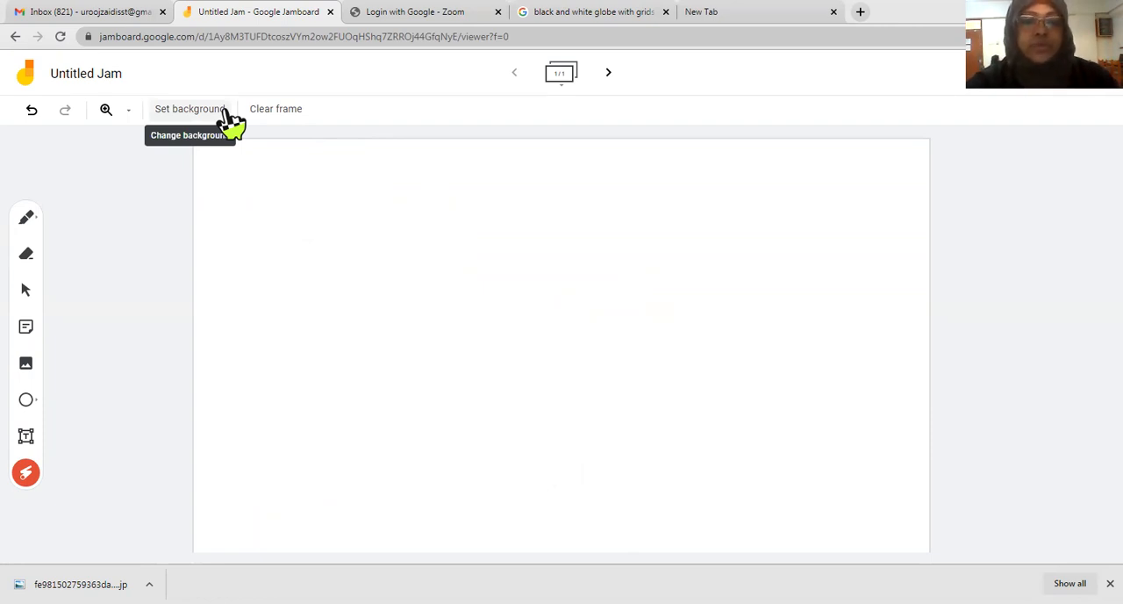
click(197, 114)
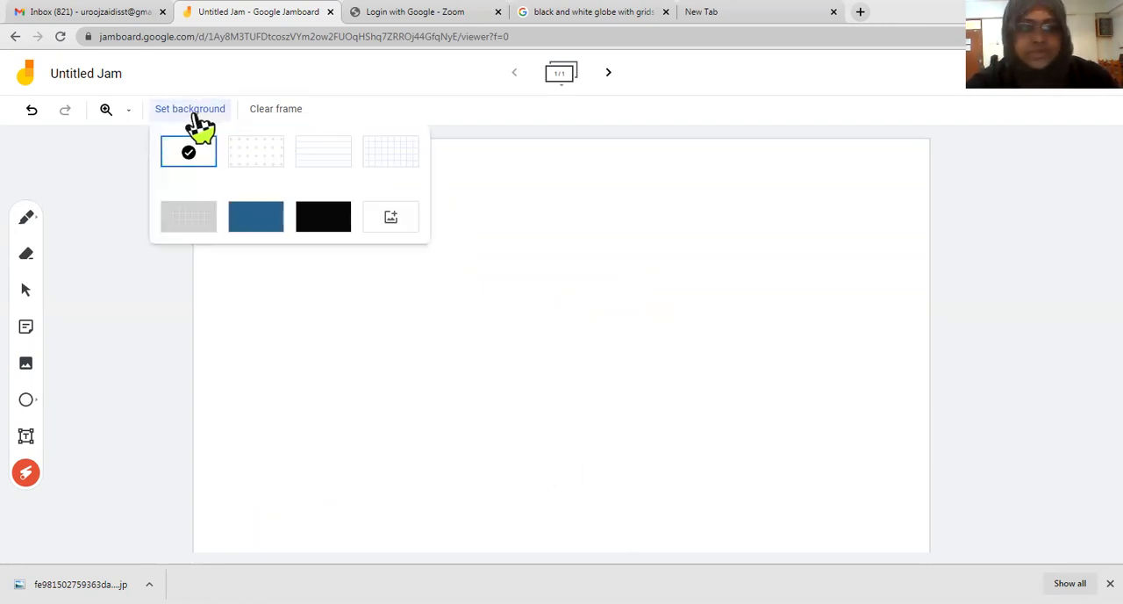
click(392, 219)
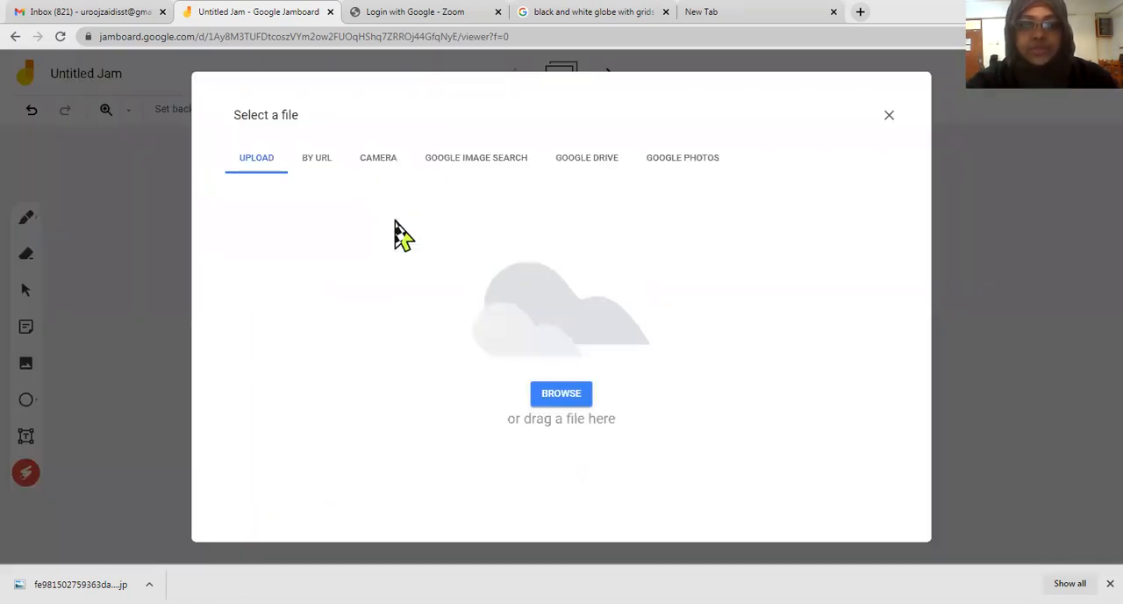
click(555, 399)
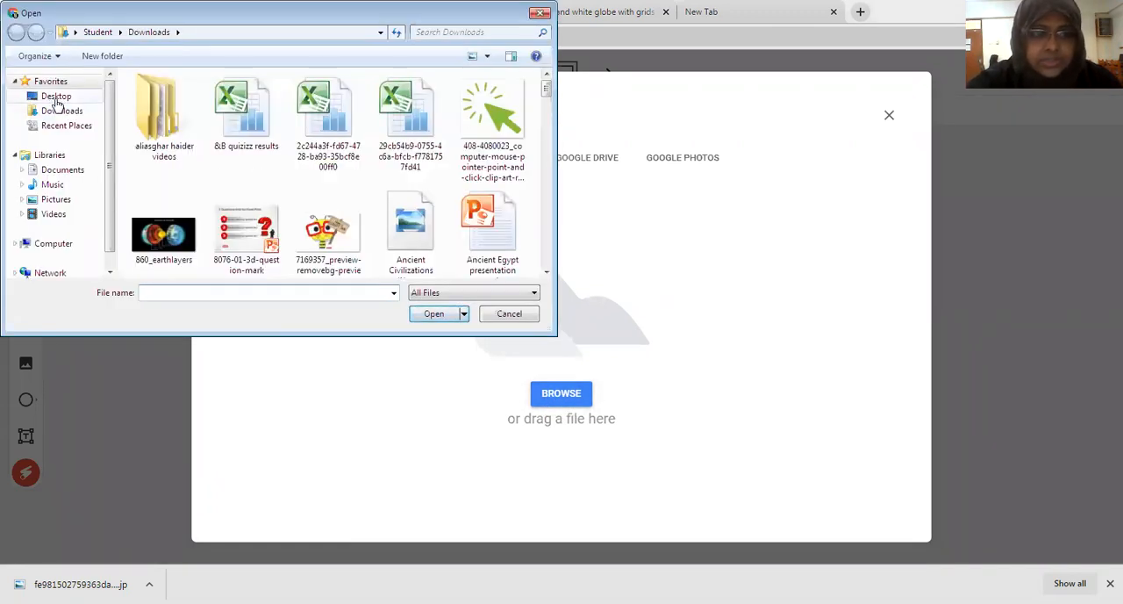
click(57, 97)
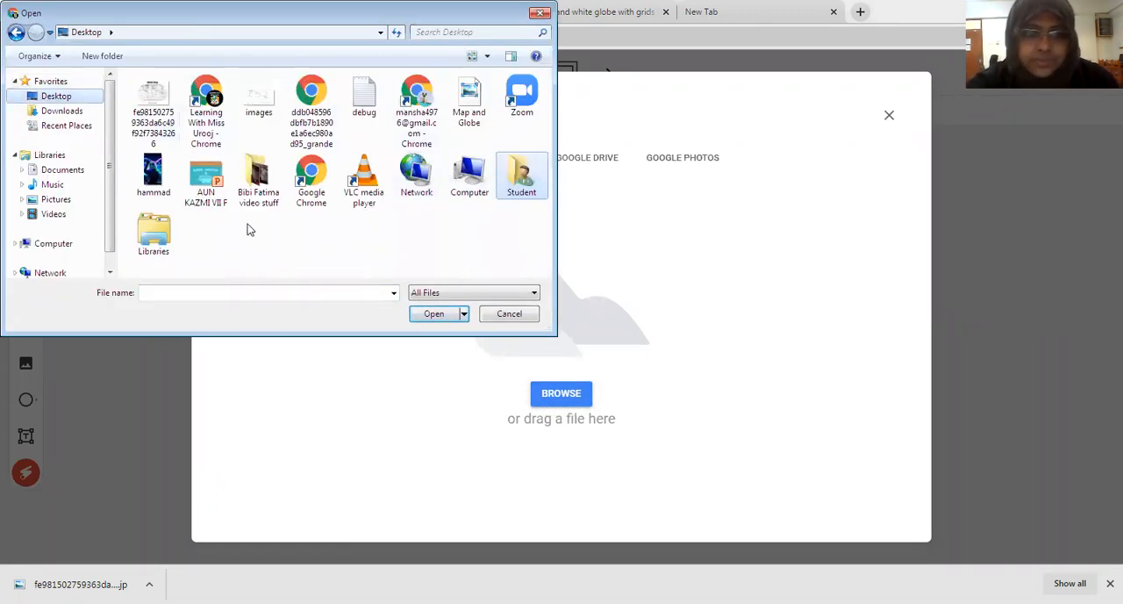
click(154, 102)
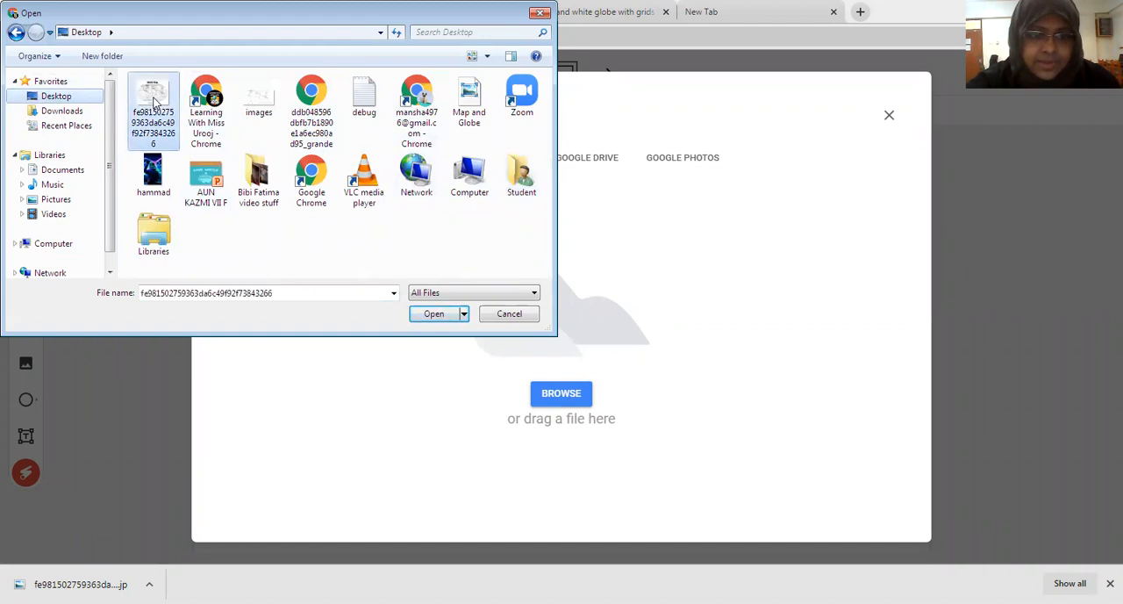
click(433, 315)
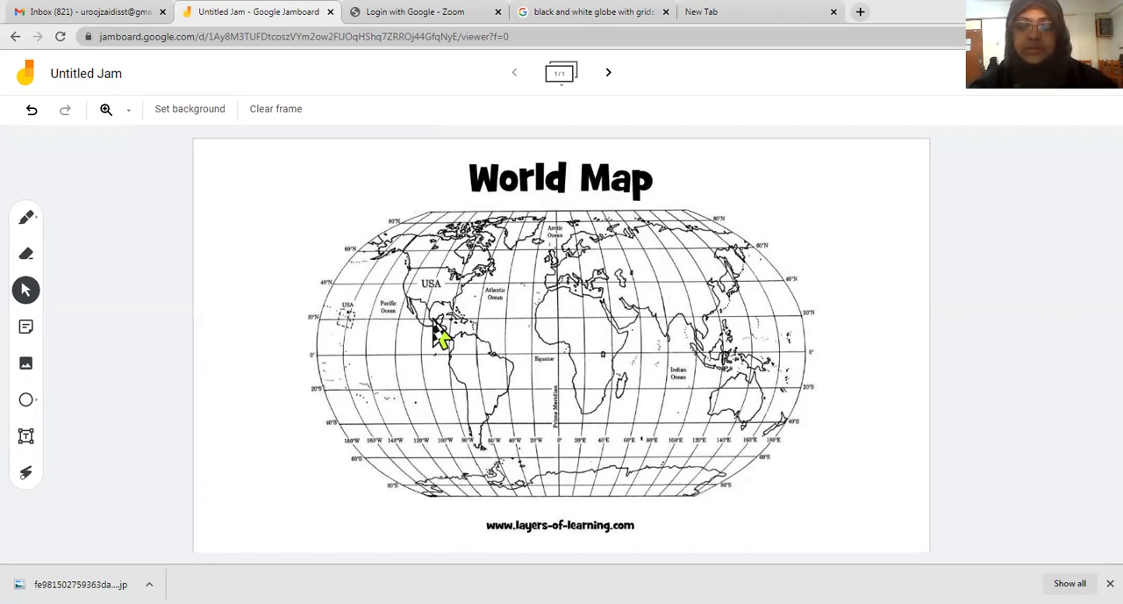
Step: Start a blue sticky note with the text "Differentiate the"
click(28, 331)
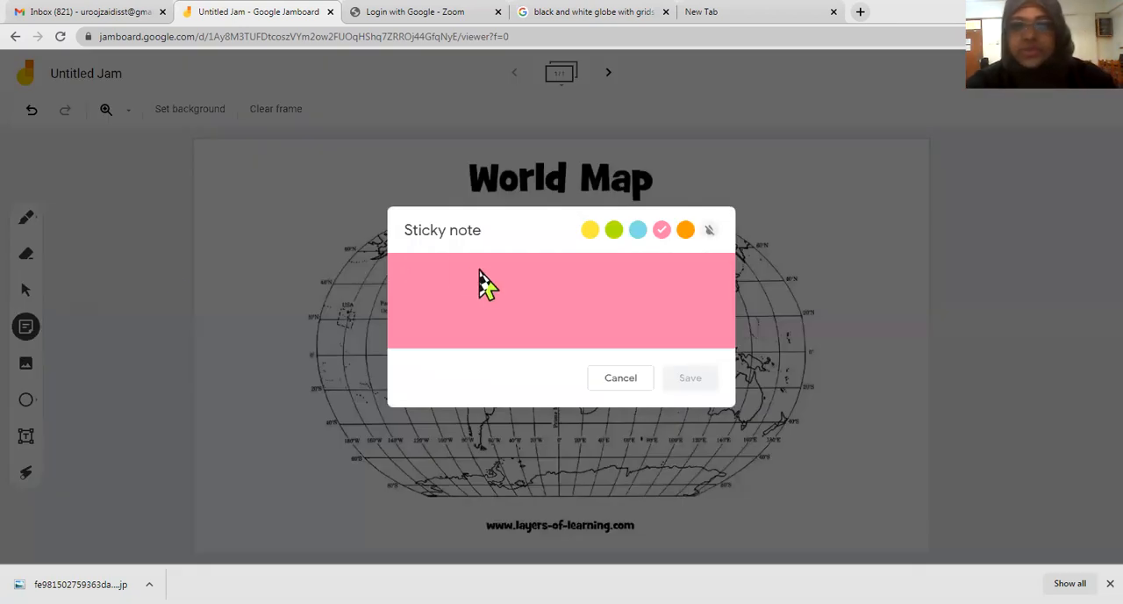
click(614, 231)
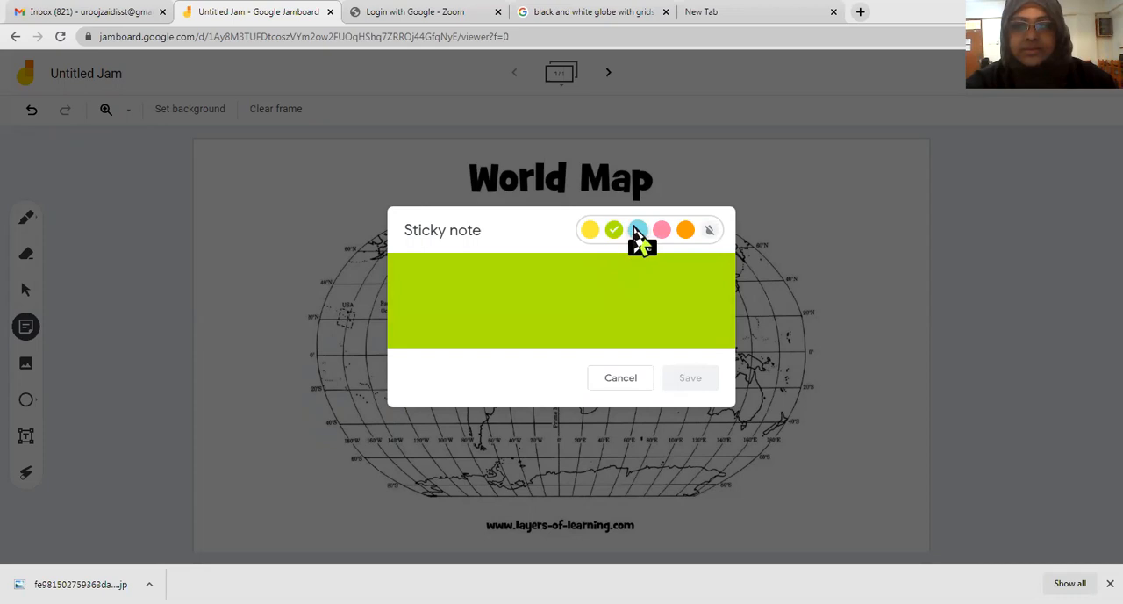
click(638, 231)
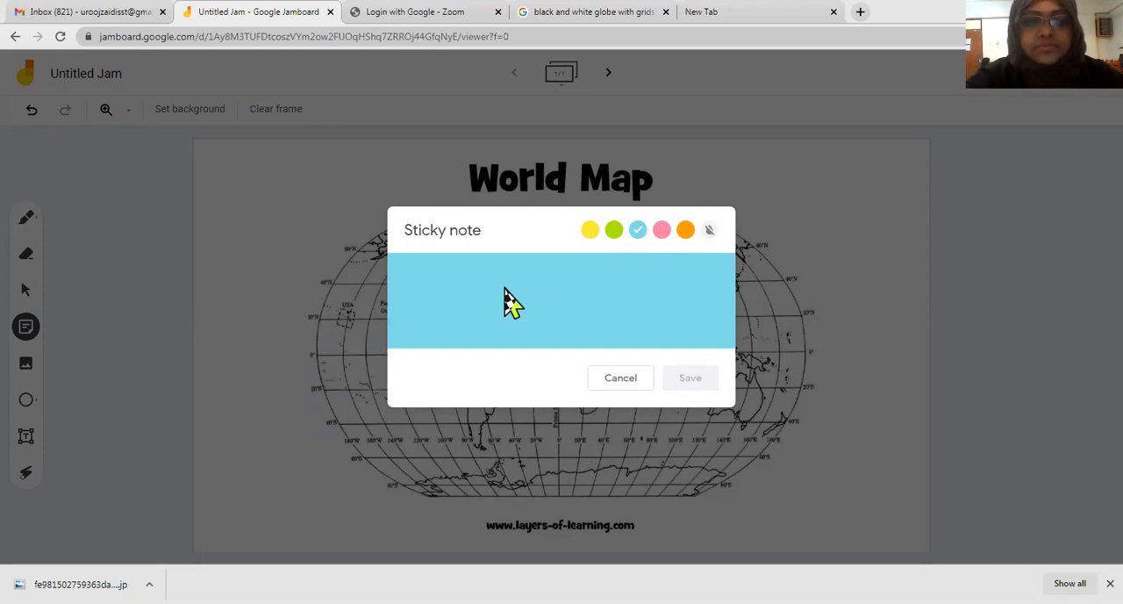
text(Different)
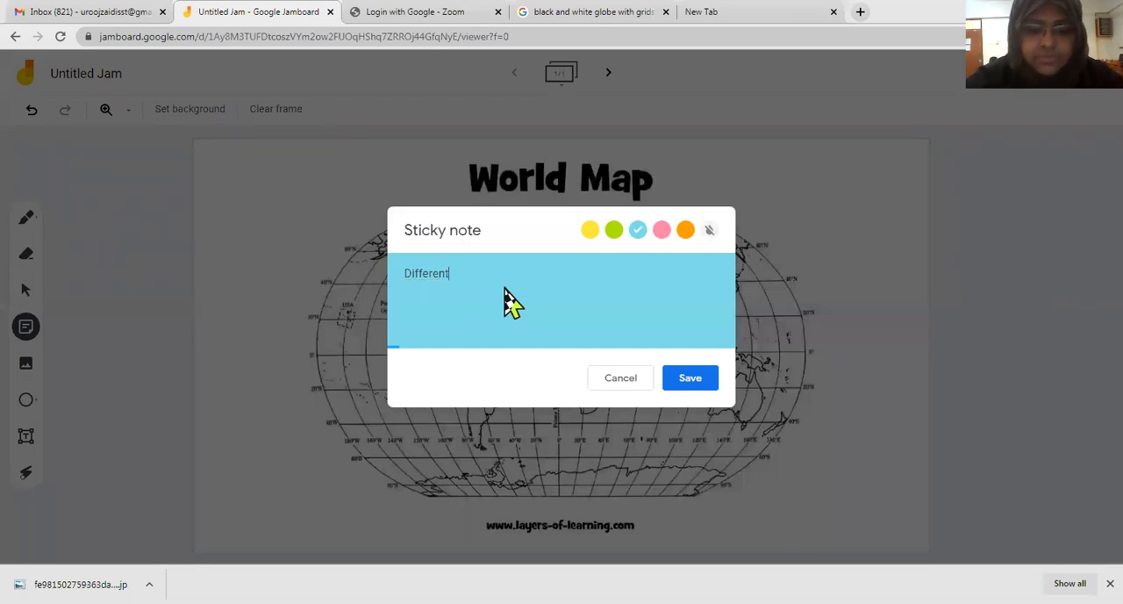
text(iateb the)
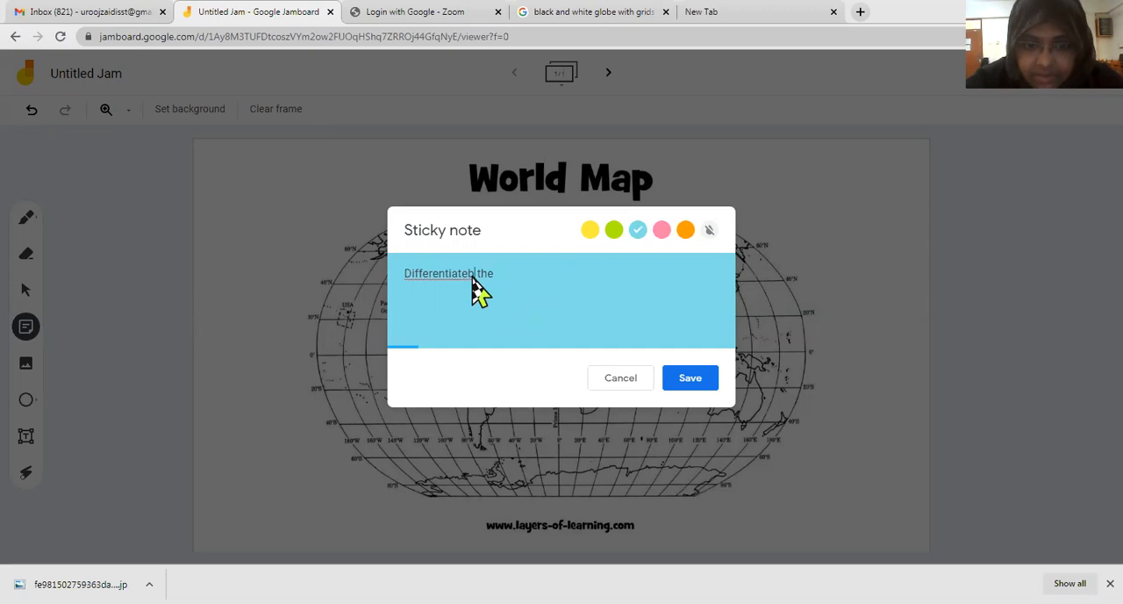
key(BackSpace)
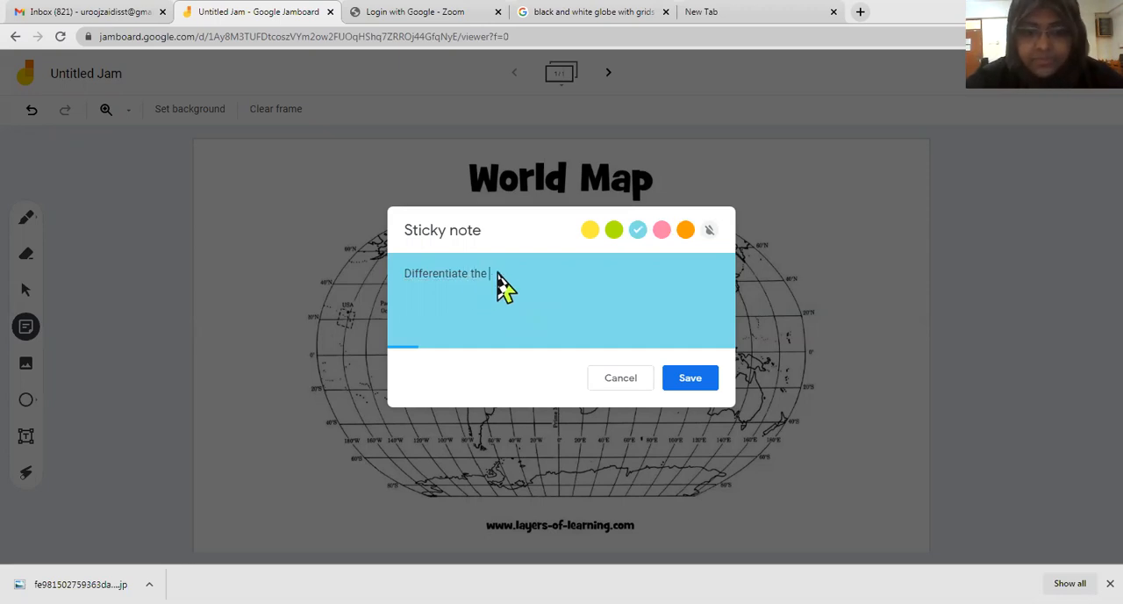
Step: Continue the sticky note's text with "arctic circle, tropic of cancer, tropic of Capricorn", correcting the capitalization of "Capricorn"
text(arcti)
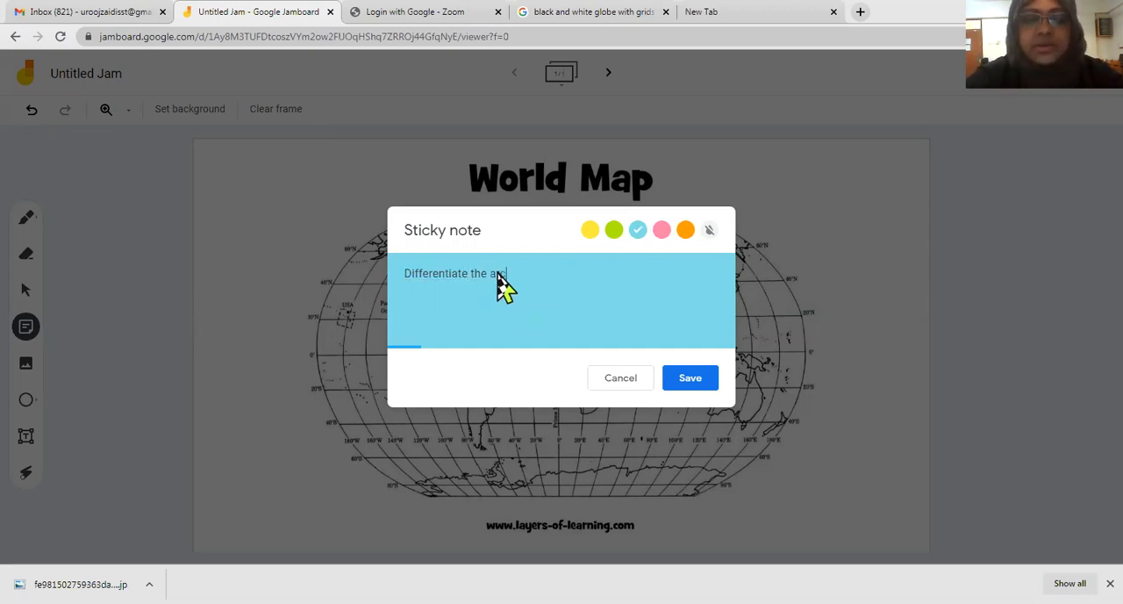
text(c)
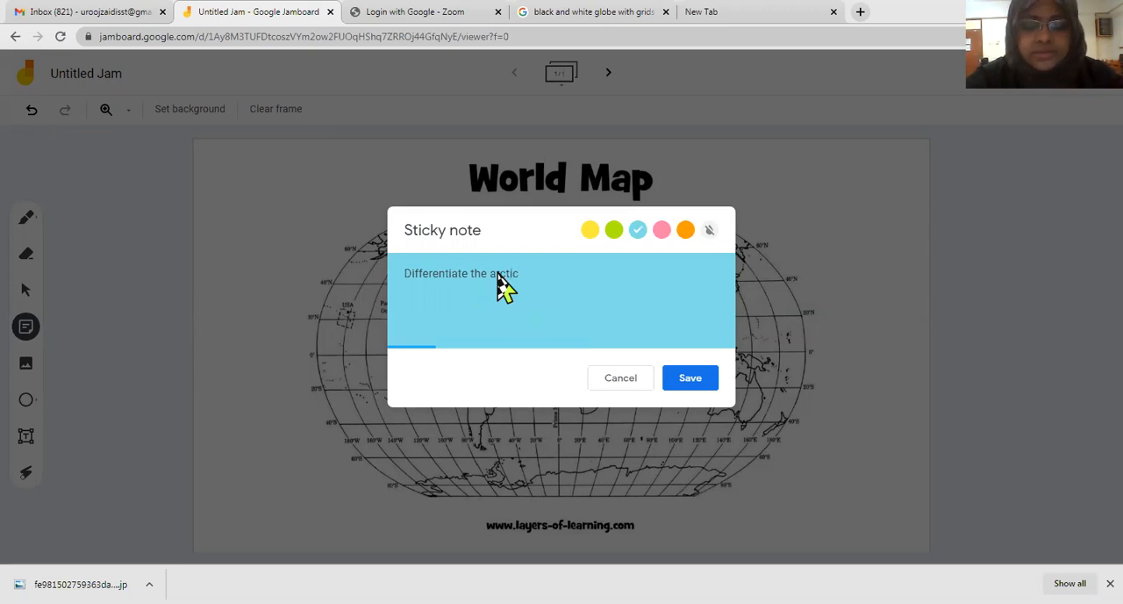
text( circl)
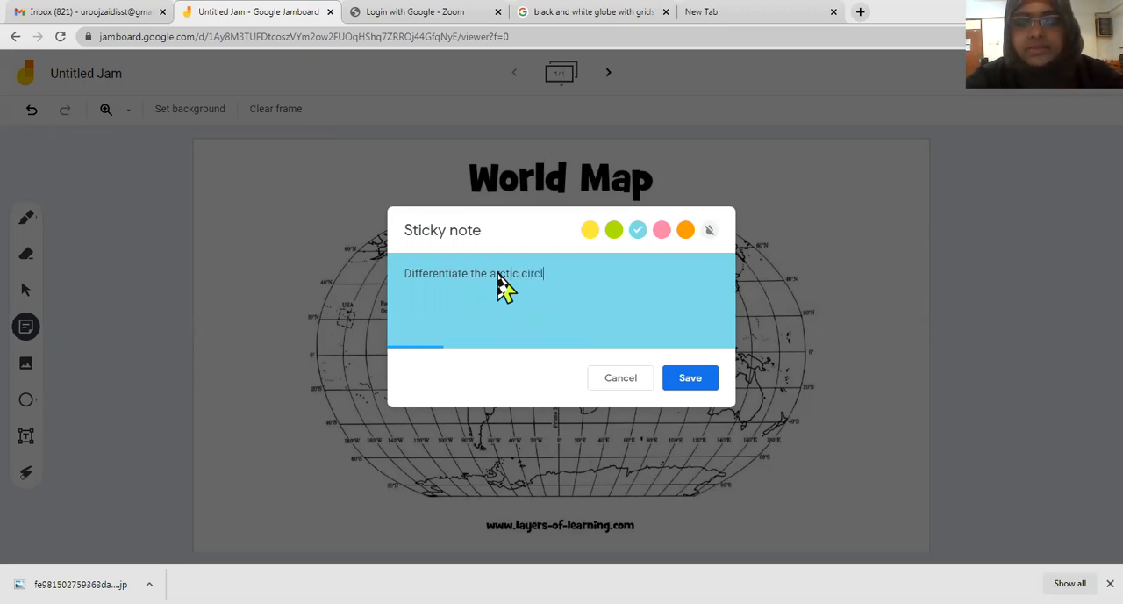
text(e, tropi)
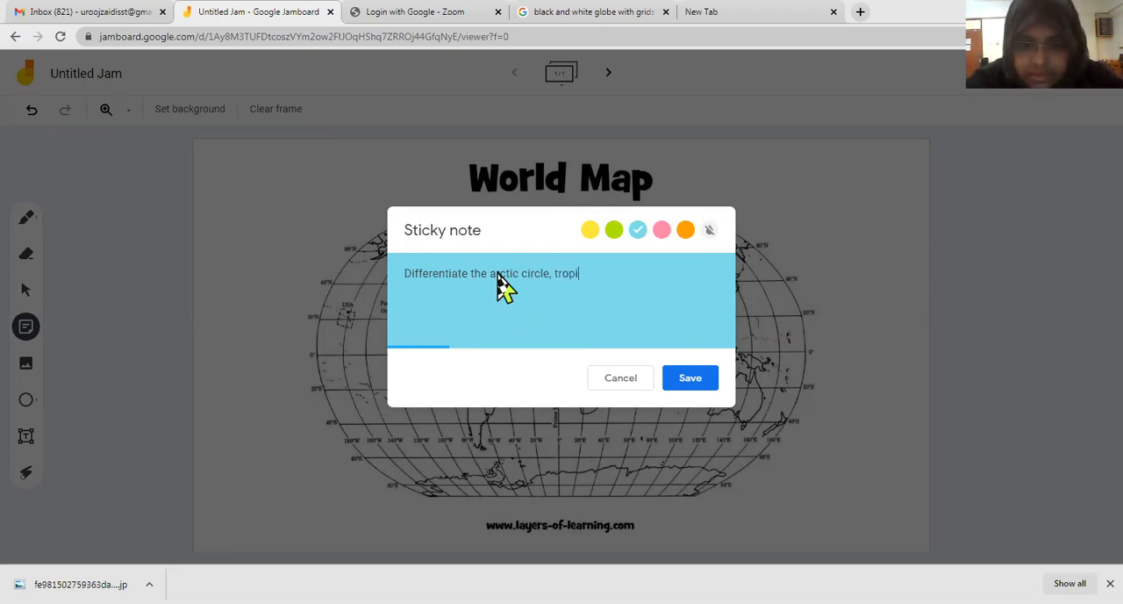
text(c)
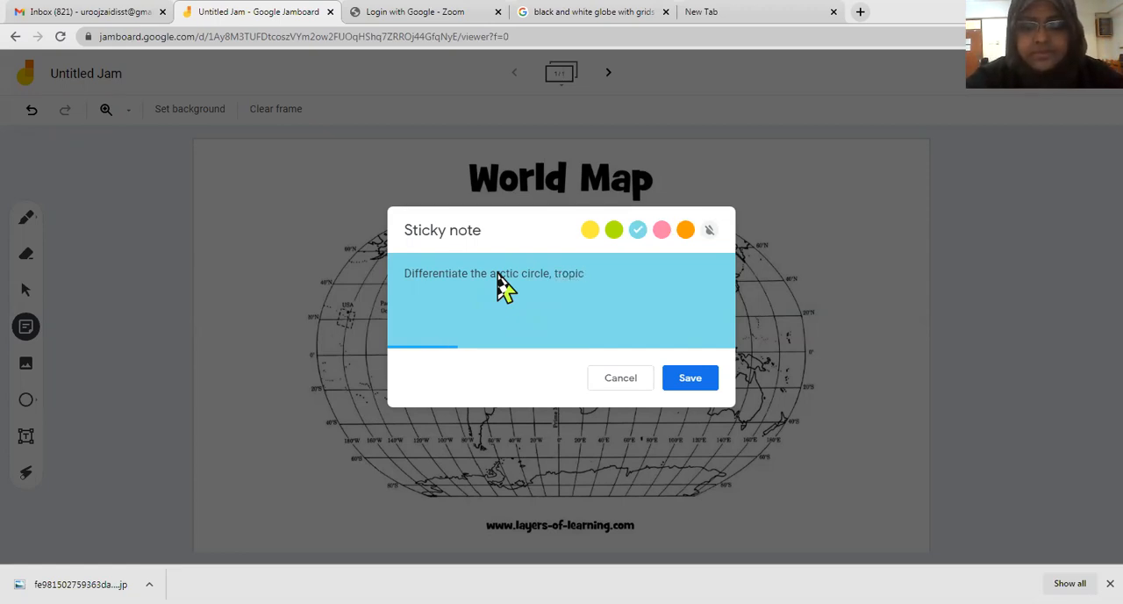
text( o)
text(f canc)
text(er)
text(, )
text(tropic )
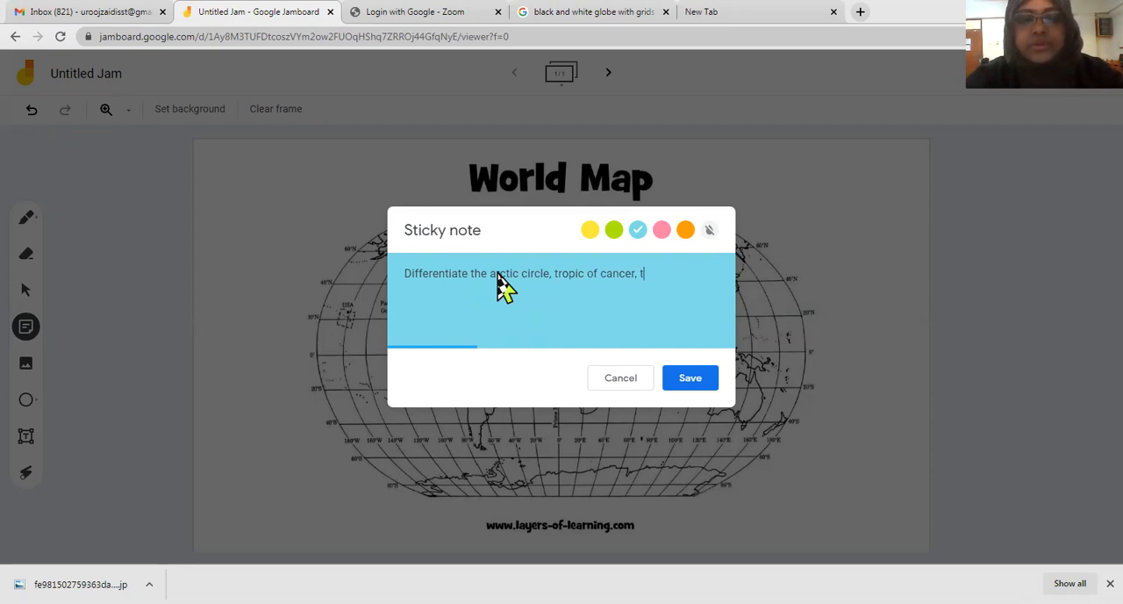
text(of)
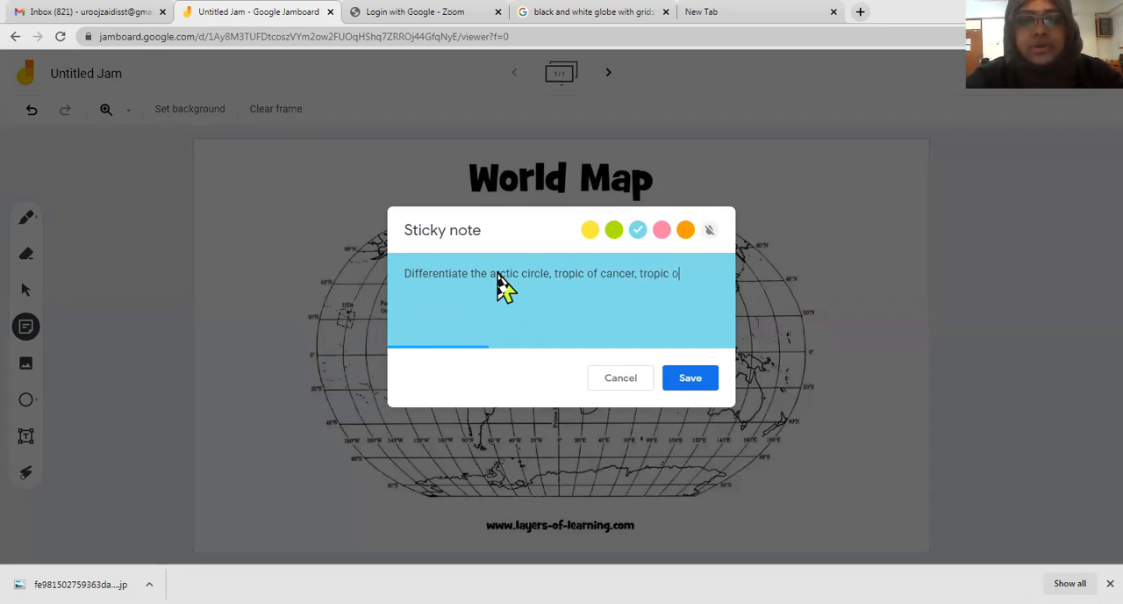
text( caprico)
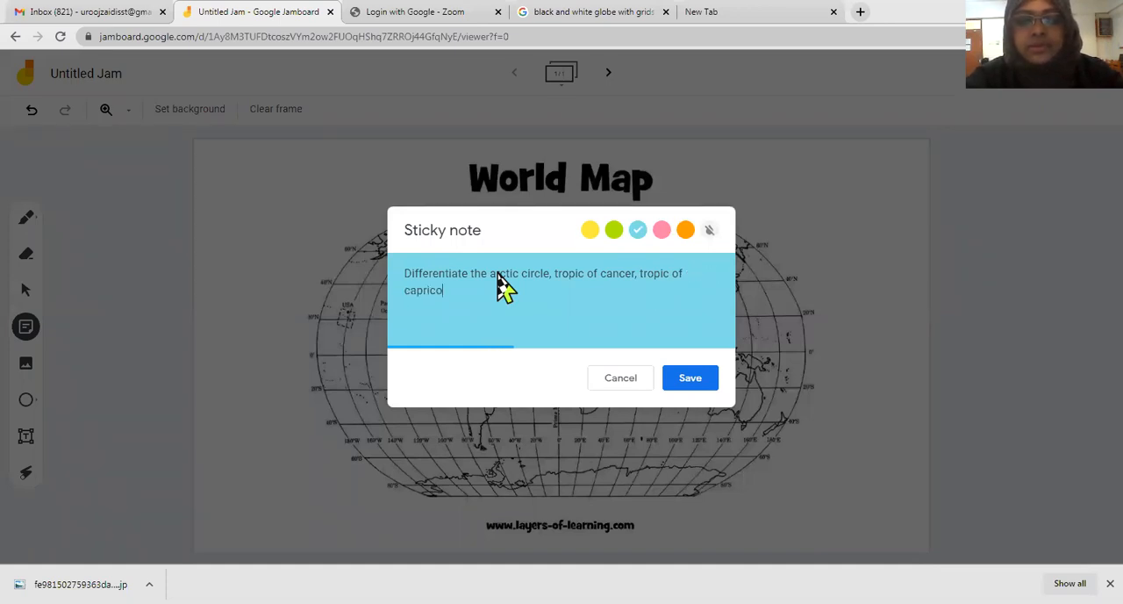
text(rn,)
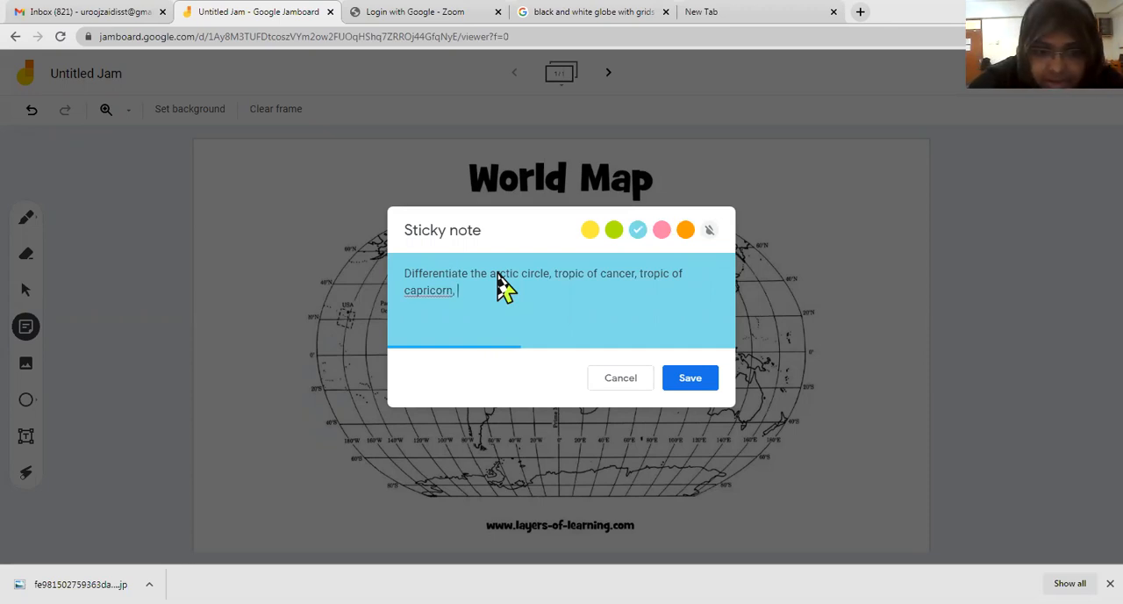
right_click(438, 299)
click(474, 305)
text(,)
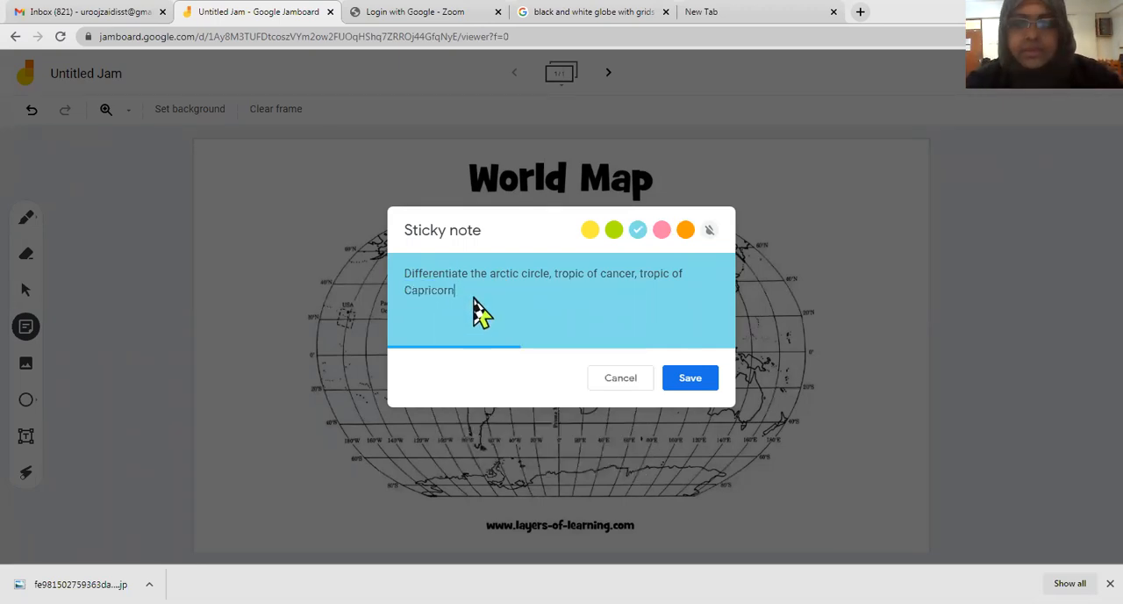
text(and )
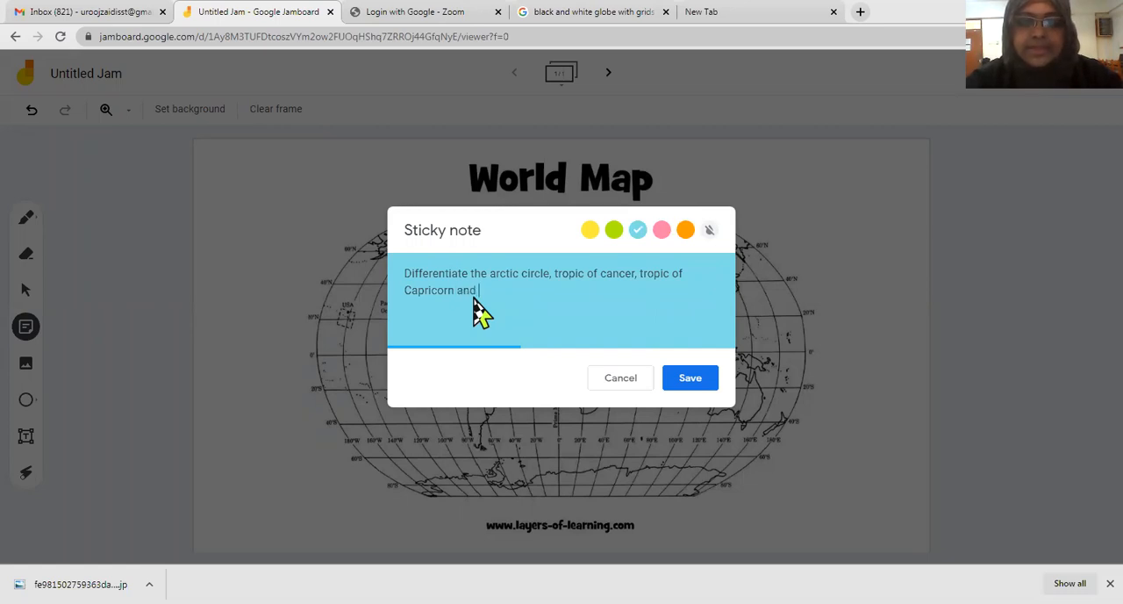
text(an)
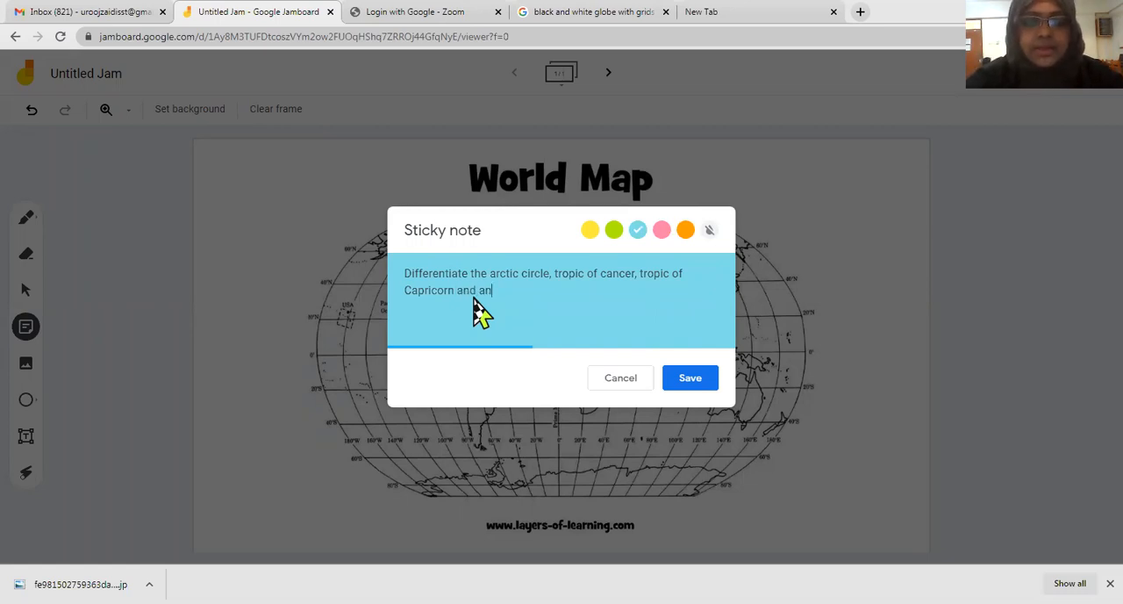
Step: Complete the sticky note's sentence with "and equator with different colrs"
key(BackSpace)
key(BackSpace)
text(e)
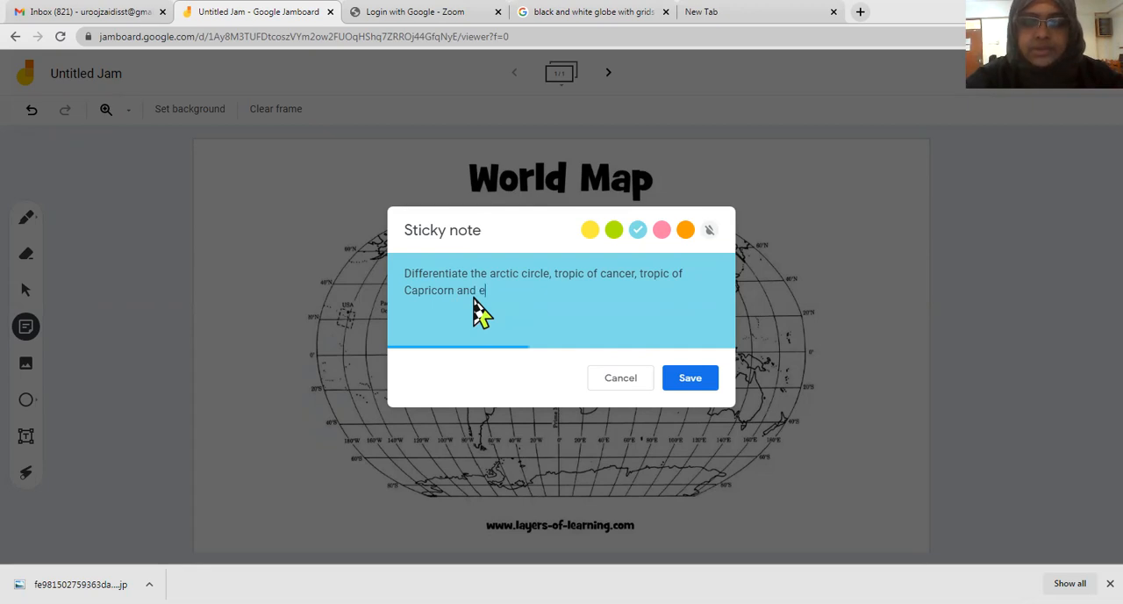
text(quat)
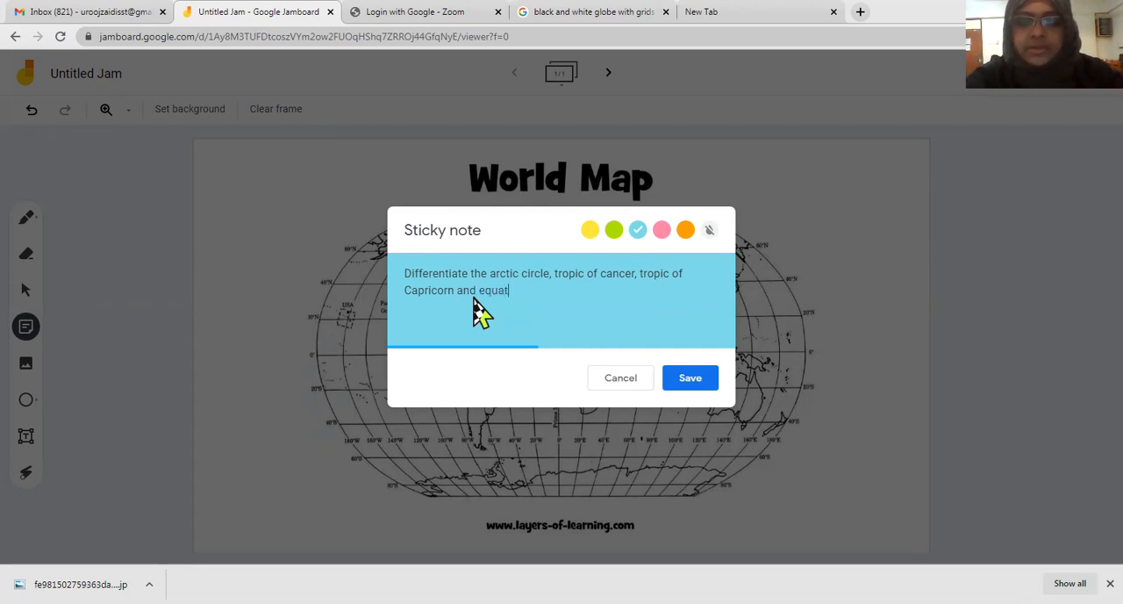
text(or with )
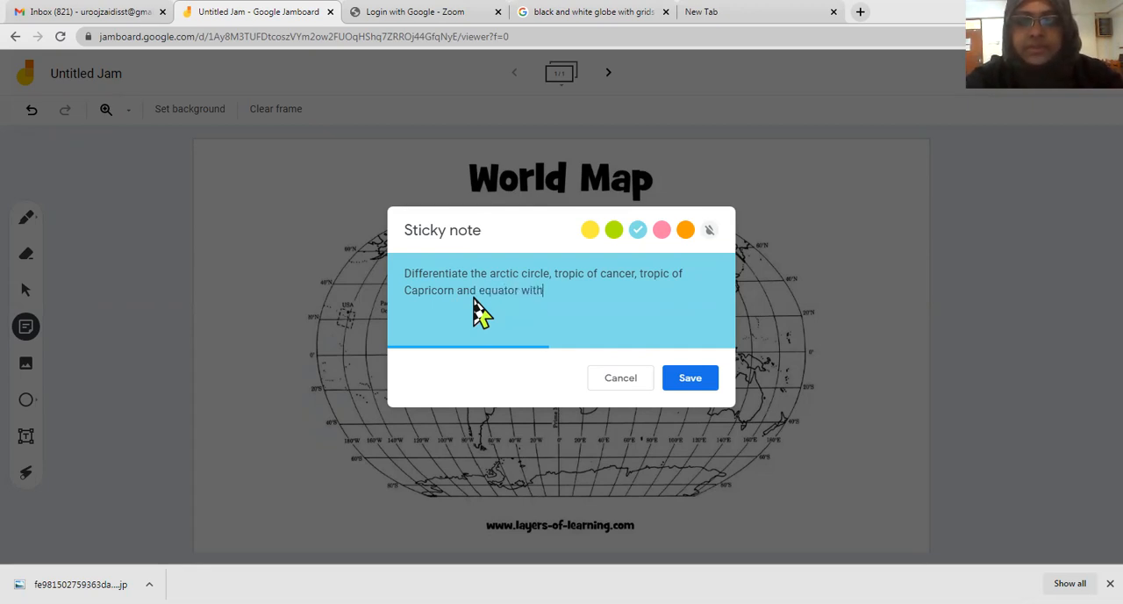
text(diff)
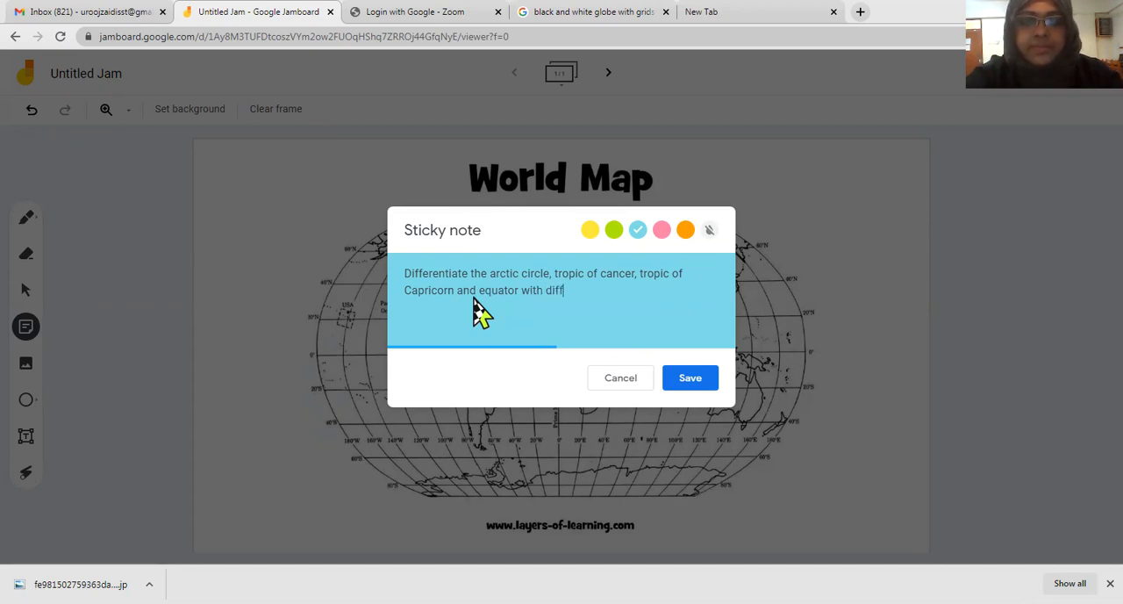
text(erent c)
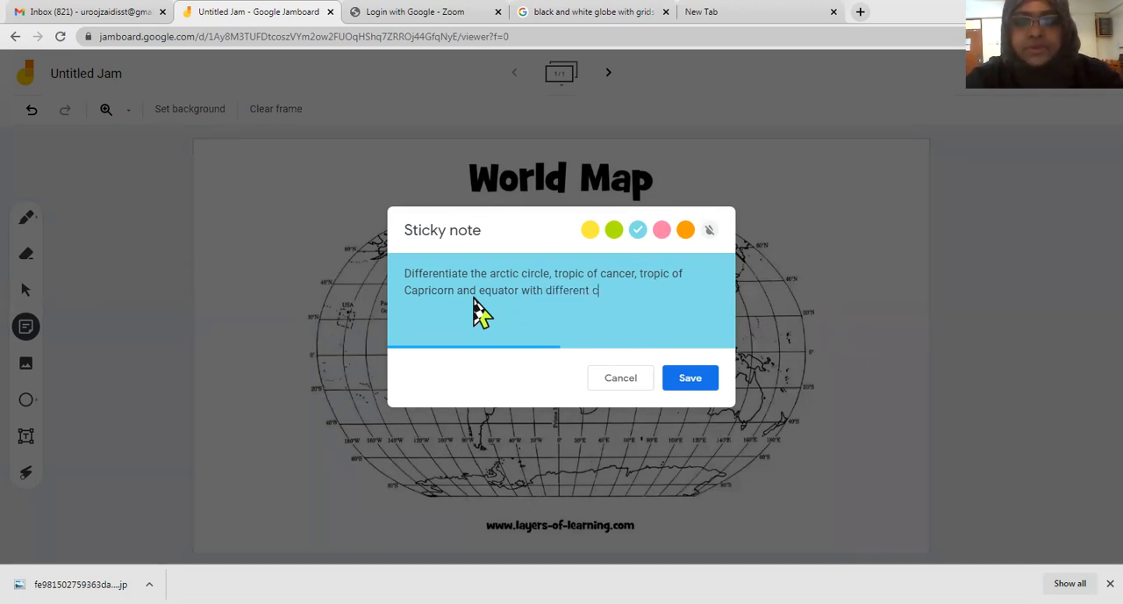
text(olrs)
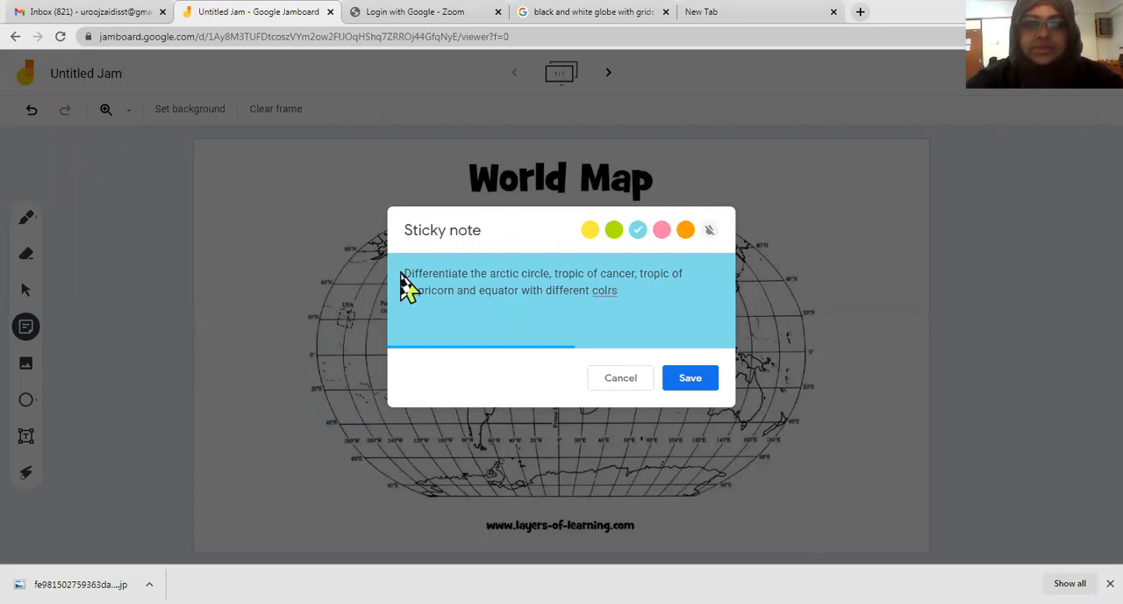
text(1 .)
Step: Number the sticky note's sentence with "1." at its start and save the note
click(689, 379)
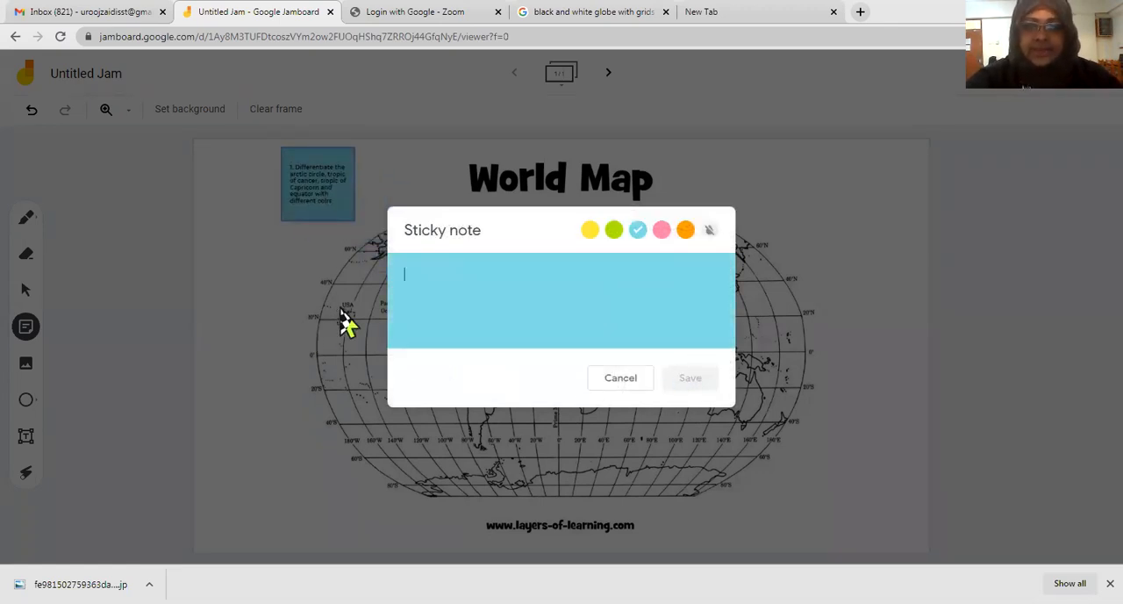
Step: Dismiss the blank new note, enlarge the saved sticky note and place it in the frame's upper-left corner beside the map title
click(616, 379)
click(308, 209)
drag(353, 219, 410, 277)
drag(391, 262, 301, 242)
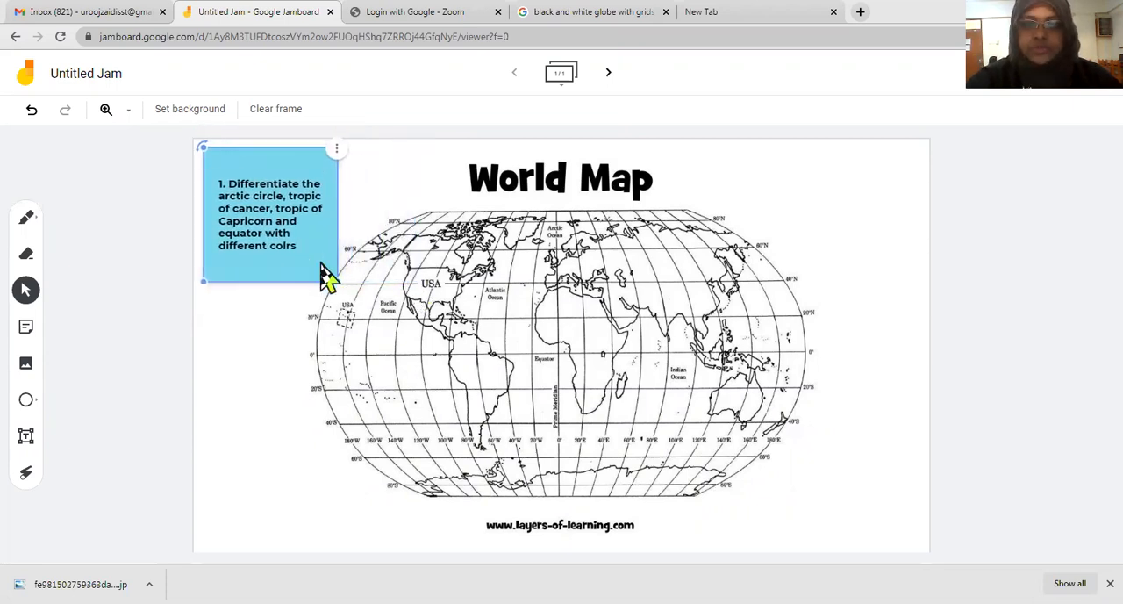
click(249, 327)
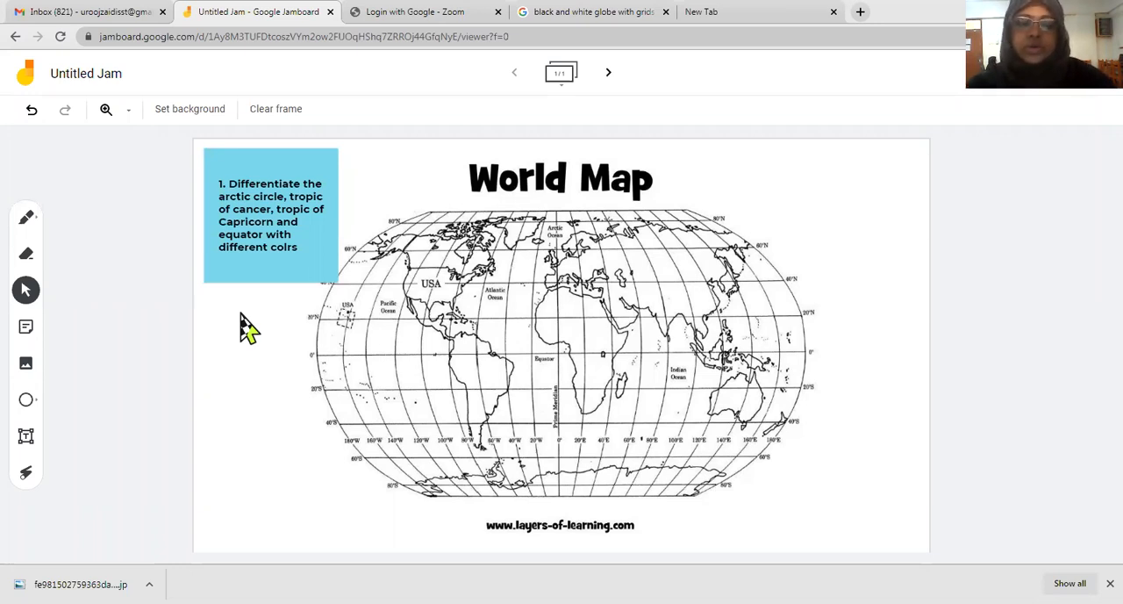
Step: Paint a short black stroke with the Brush along the map's upper edge above northern Canada and Greenland
click(28, 219)
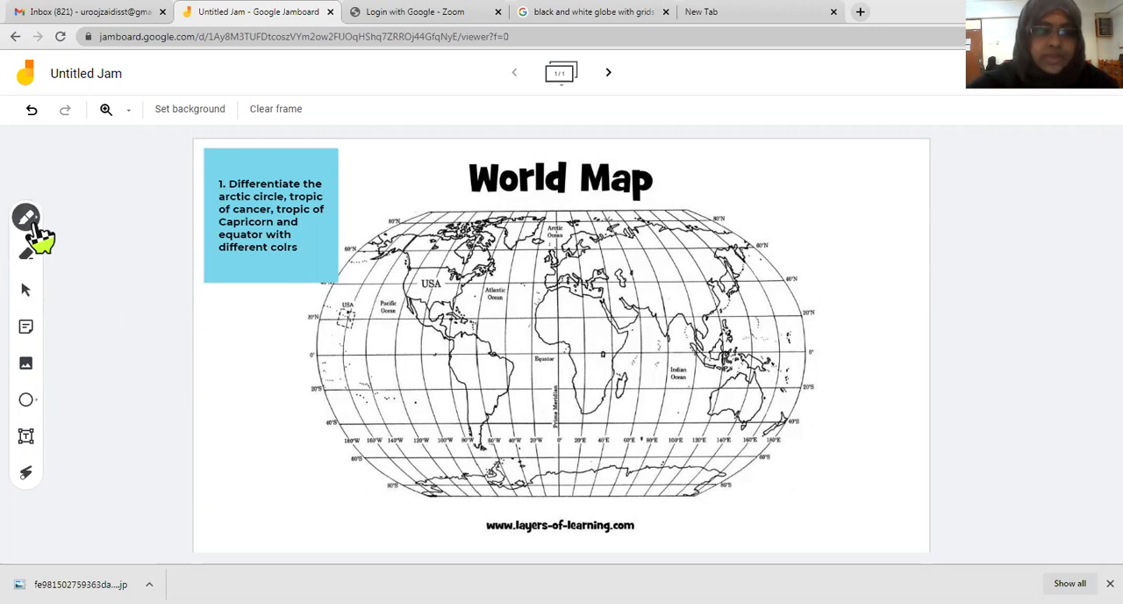
click(28, 218)
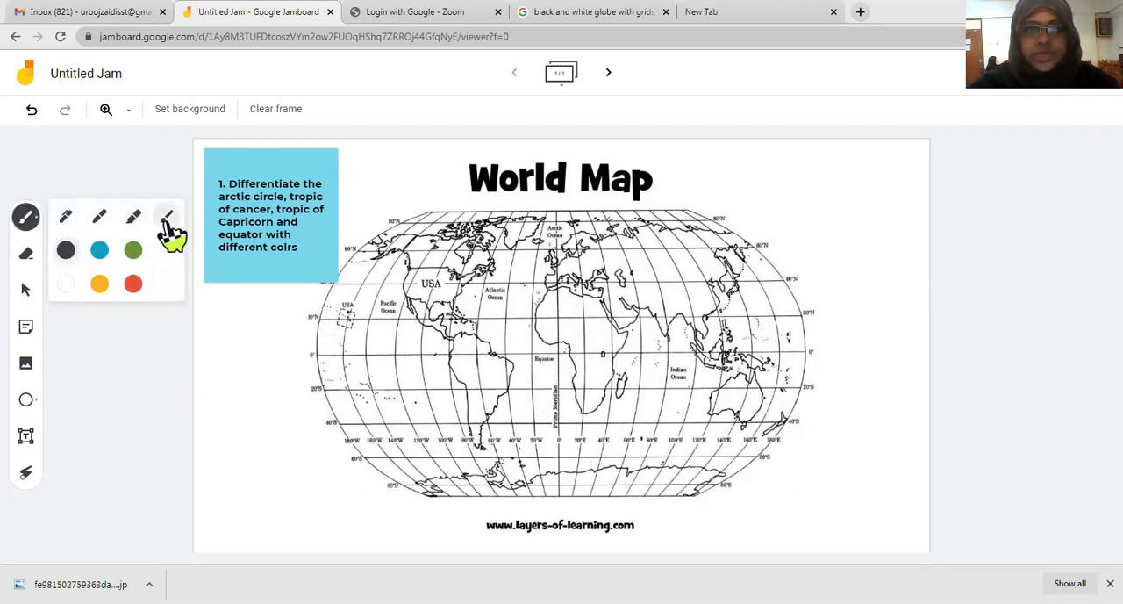
drag(527, 216, 483, 227)
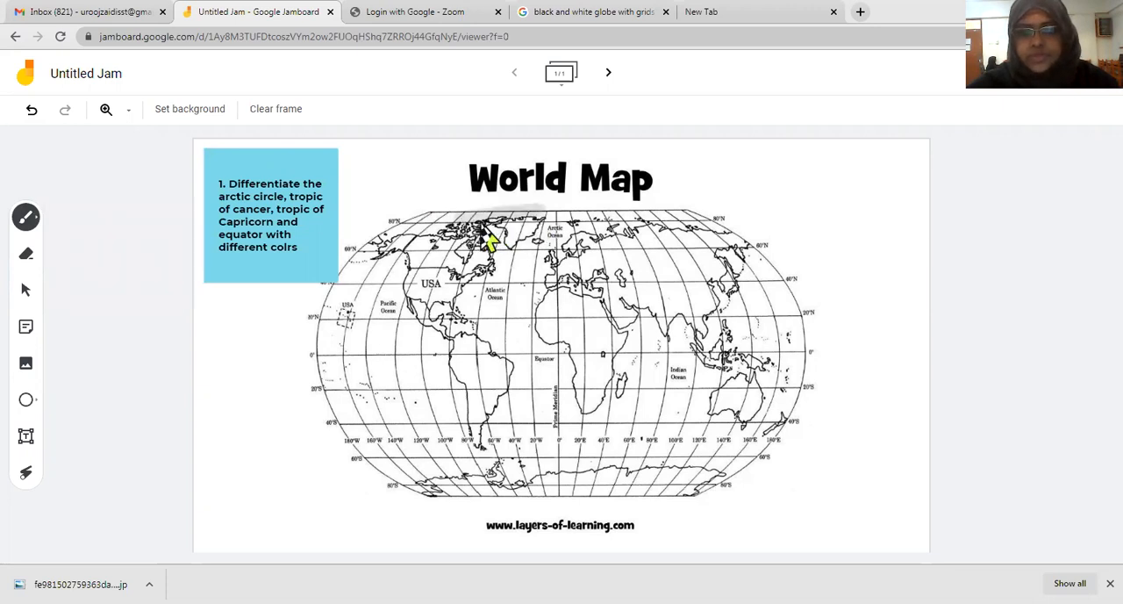
Step: Shade the arctic region across the full width of the map's upper band with the Brush in red
click(28, 220)
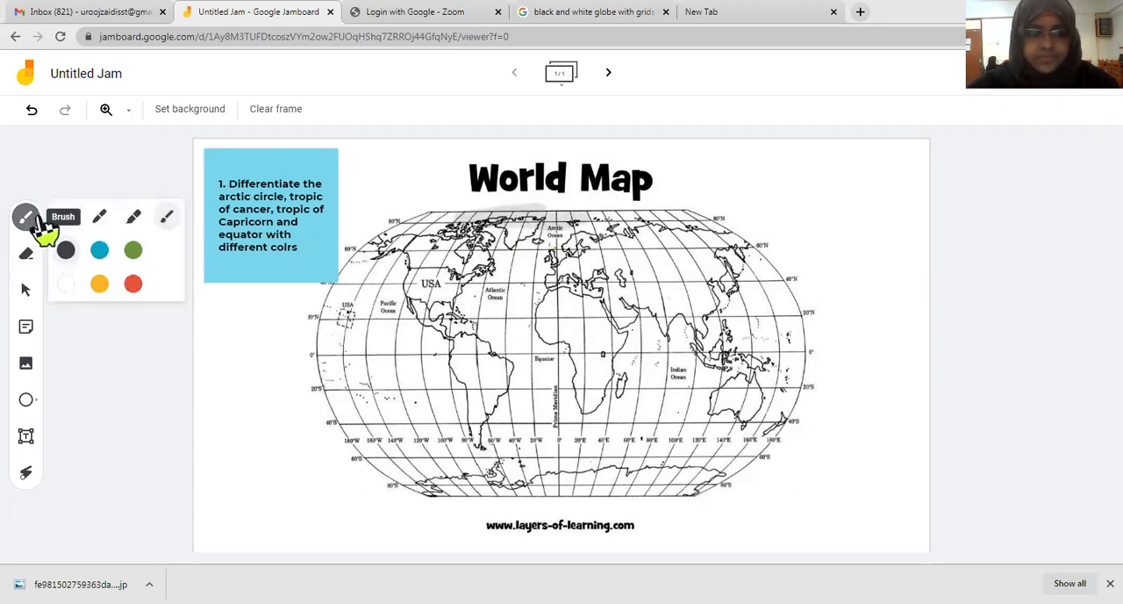
click(132, 285)
click(174, 217)
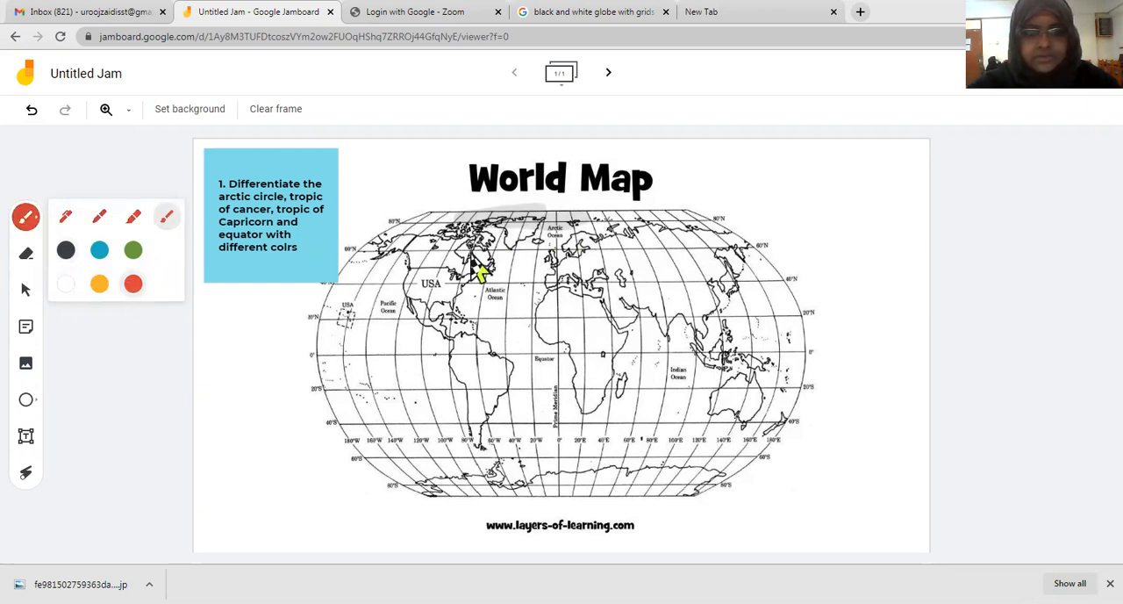
mouse_move(476, 251)
mouse_down()
mouse_move(602, 263)
mouse_move(559, 255)
mouse_move(672, 231)
mouse_move(696, 251)
mouse_move(702, 276)
mouse_move(675, 237)
mouse_up()
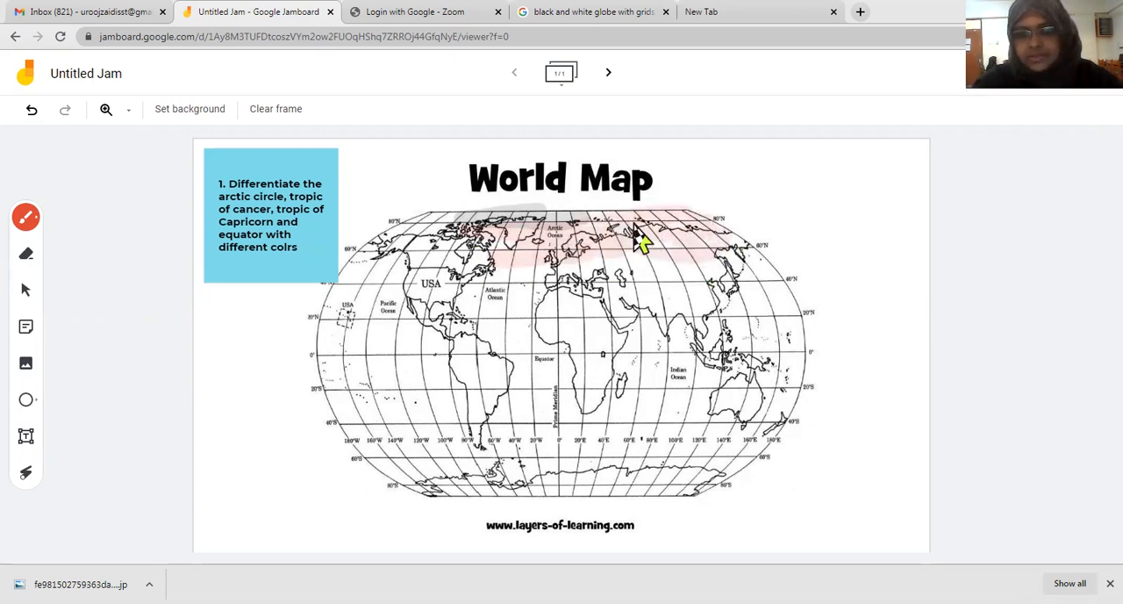
mouse_move(348, 246)
mouse_down()
mouse_move(401, 225)
mouse_move(426, 251)
mouse_up()
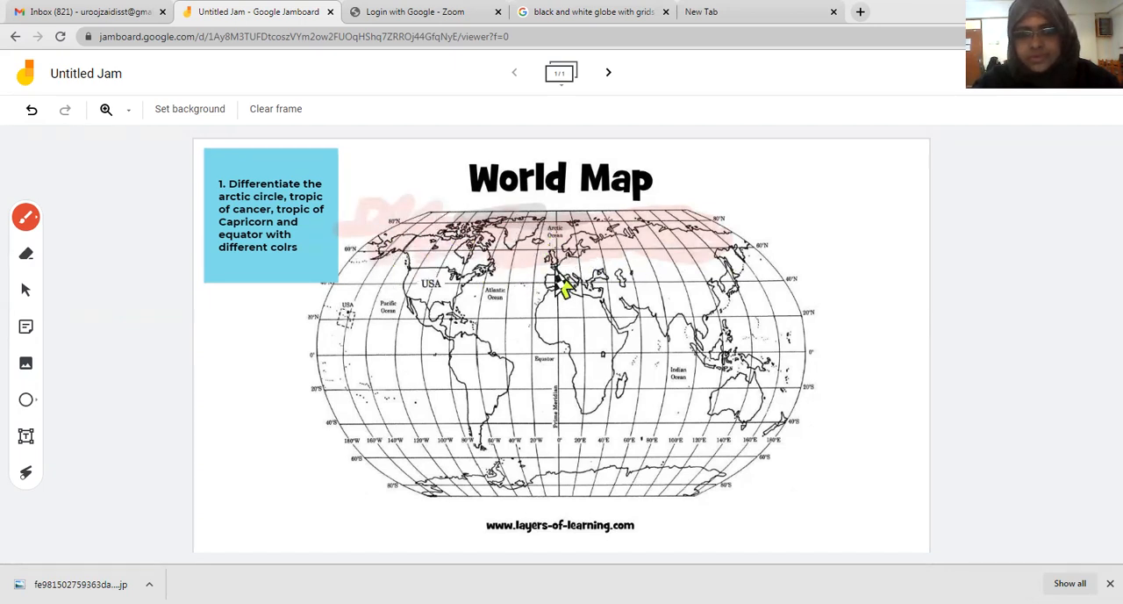
Step: Open the brush type and color options
click(34, 219)
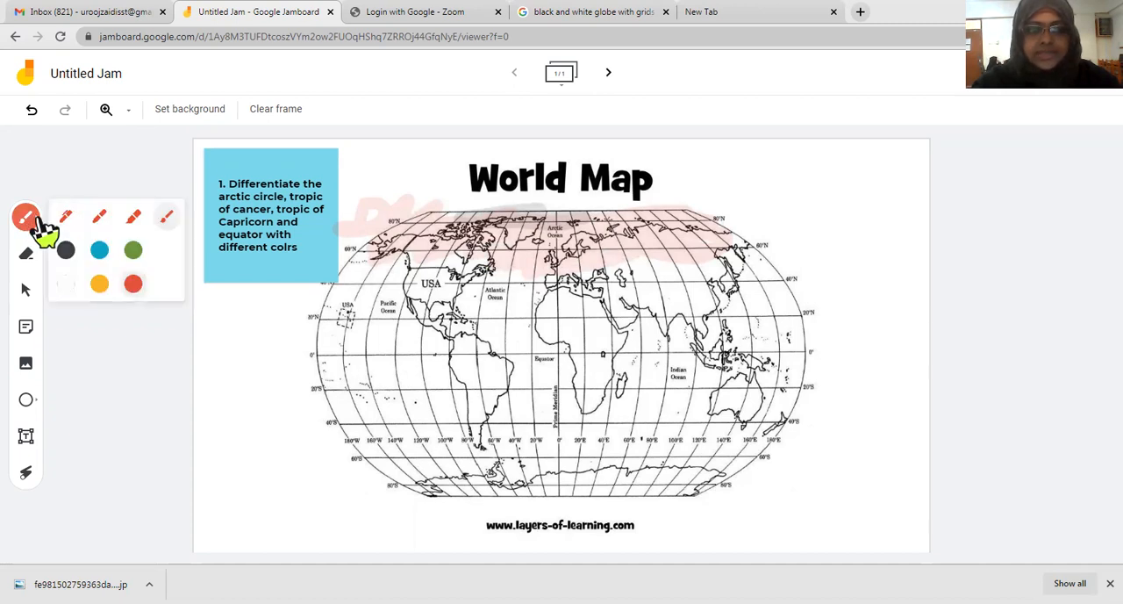